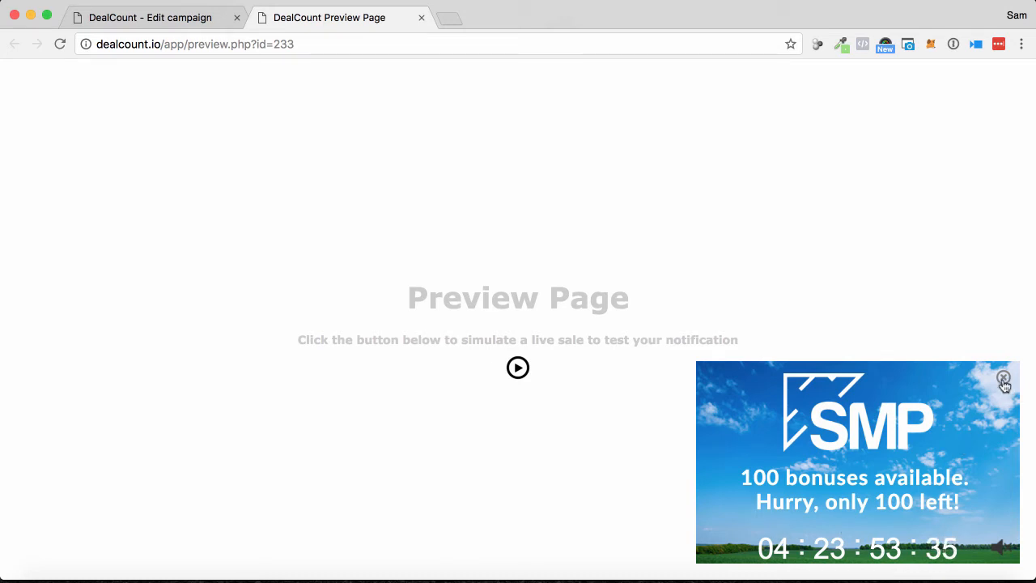
# Simulate a live sale on the preview page, and look through the existing campaigns on the dashboard
pyautogui.click(519, 369)
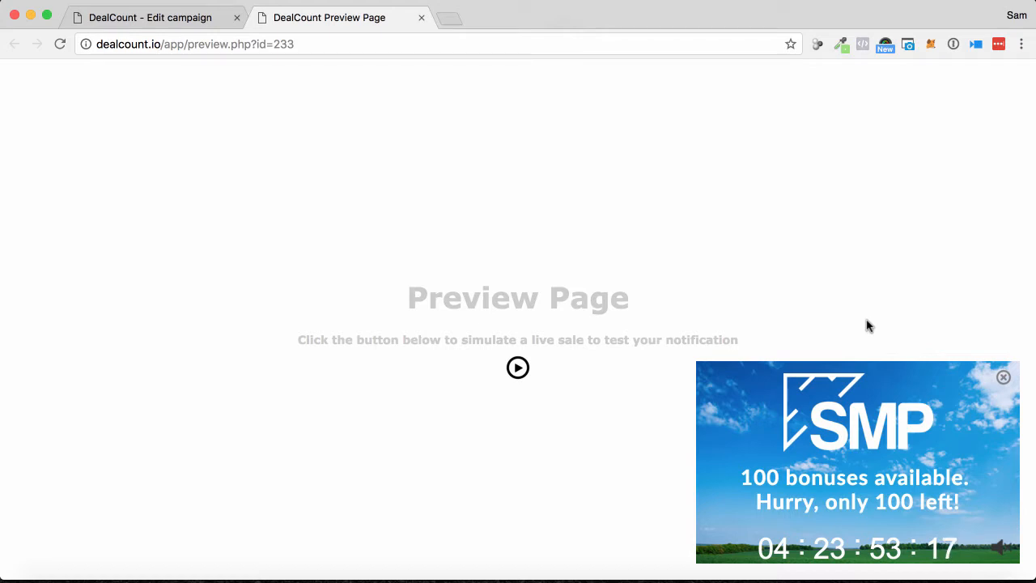
pyautogui.click(204, 26)
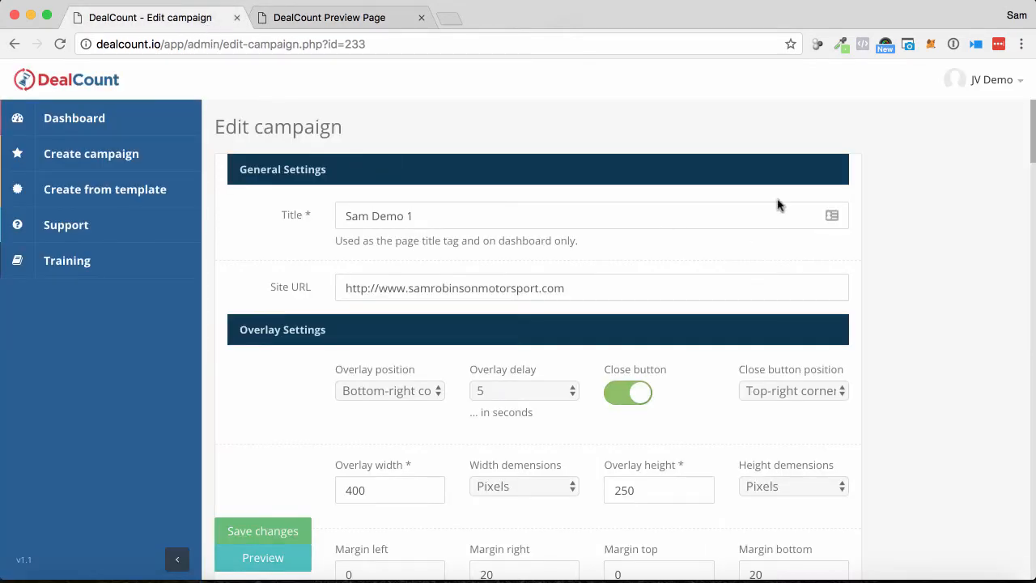
pyautogui.click(81, 121)
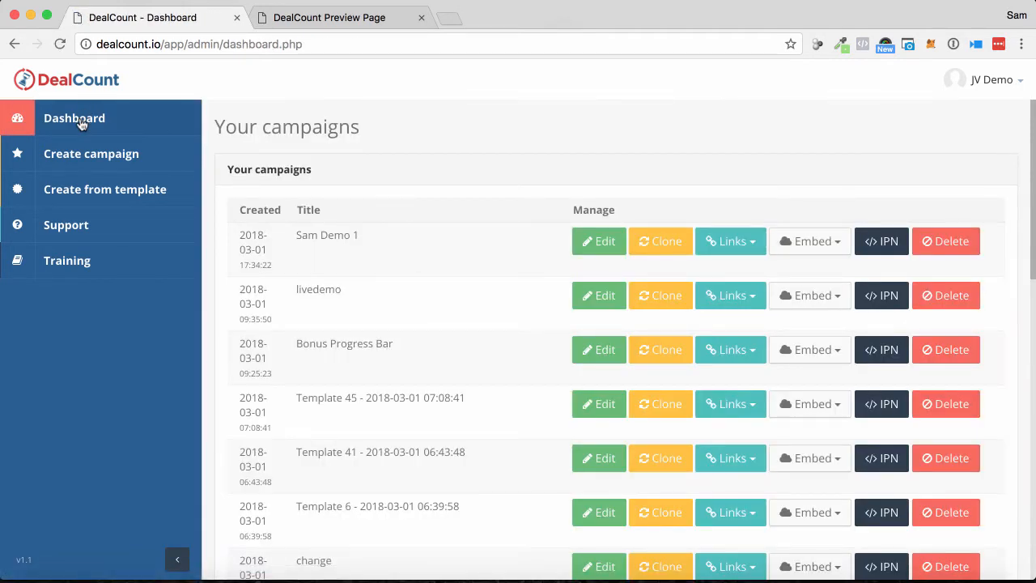
pyautogui.scroll(-7, 300, 254)
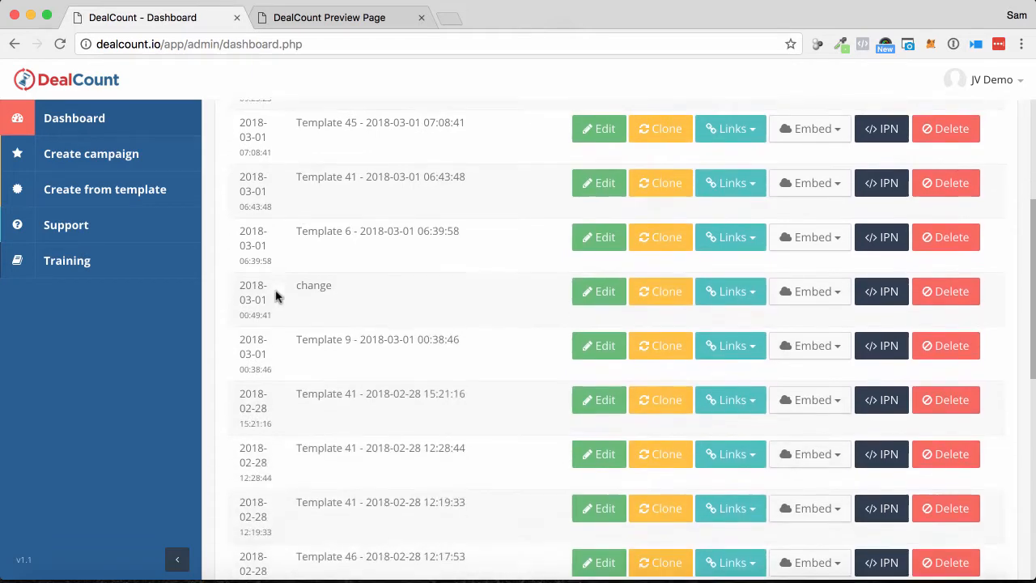
pyautogui.scroll(-3, 276, 296)
pyautogui.scroll(10, 276, 296)
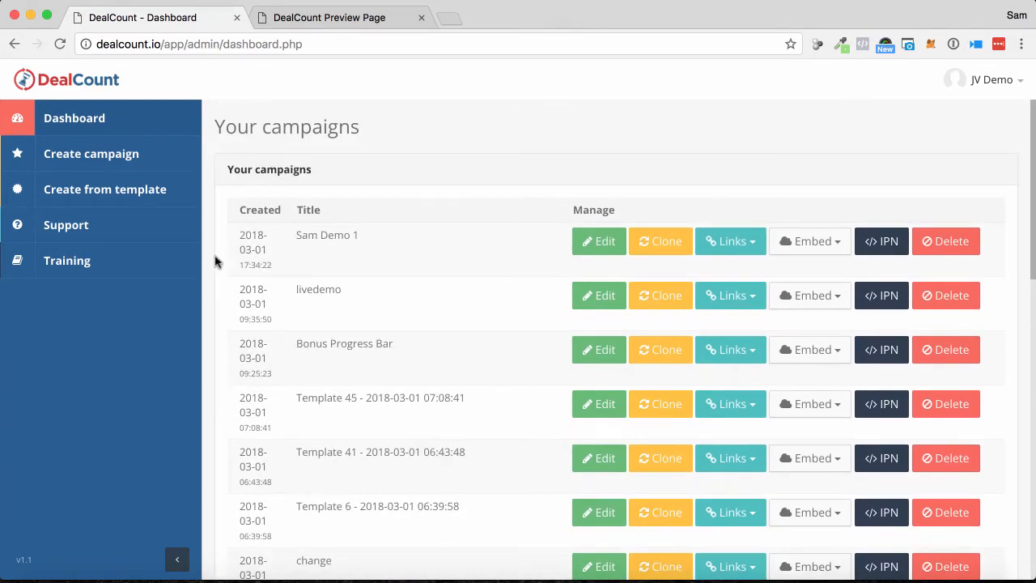
# Open the template gallery for a new campaign and browse its countdown overlay designs
pyautogui.click(156, 191)
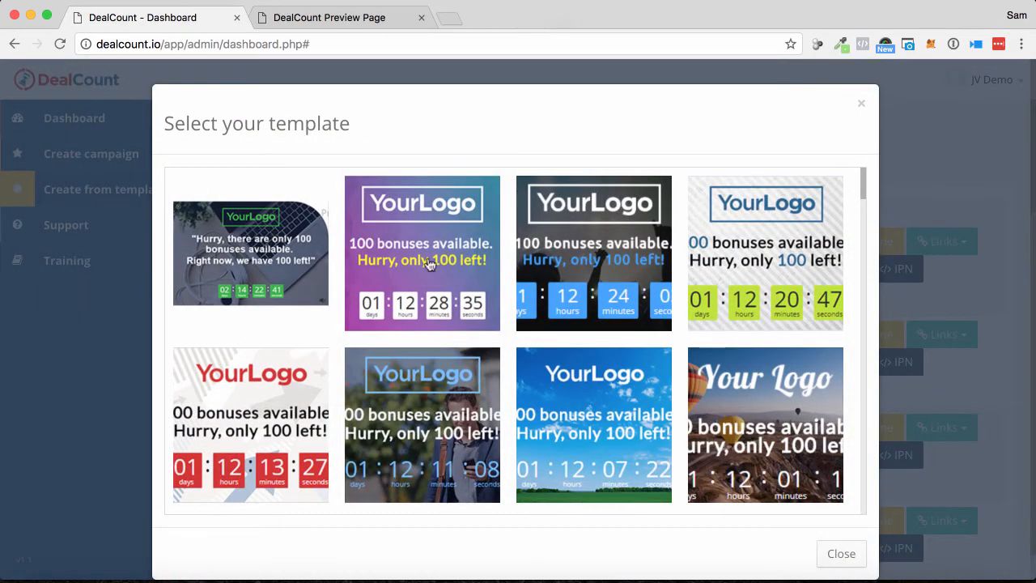
pyautogui.scroll(-1, 486, 281)
pyautogui.scroll(1, 486, 281)
pyautogui.scroll(-12, 485, 280)
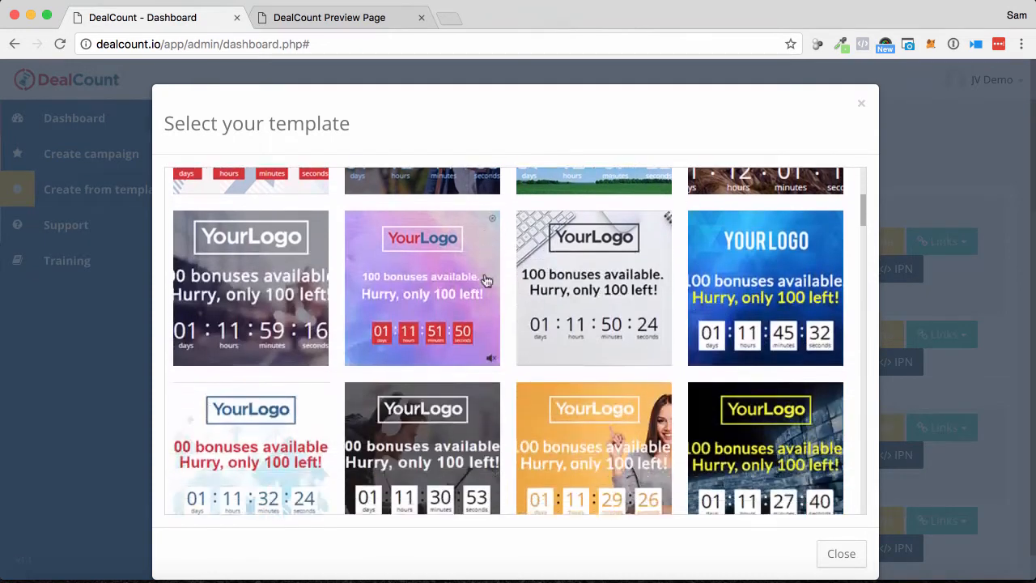
pyautogui.scroll(1, 485, 279)
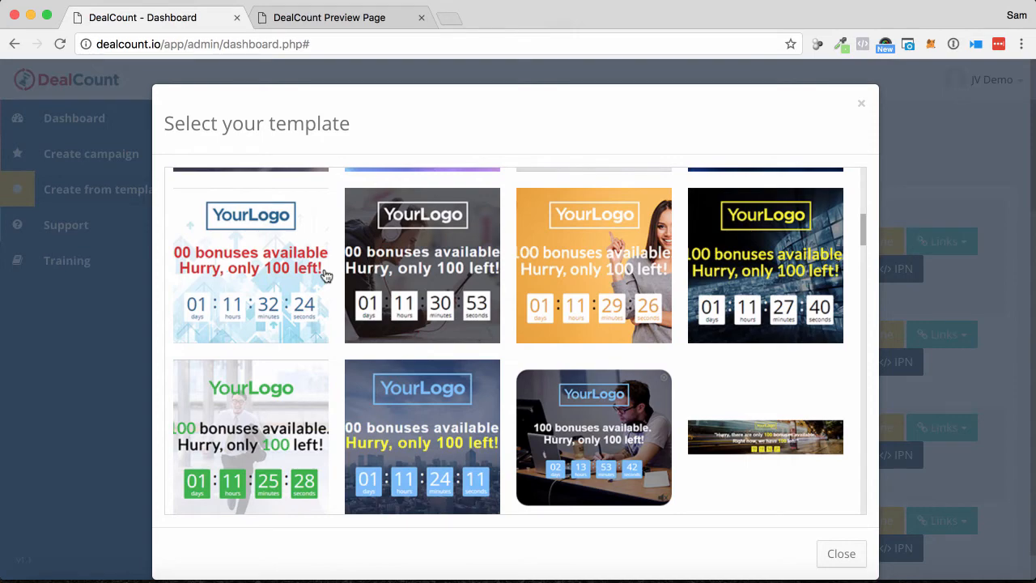
pyautogui.scroll(-10, 340, 277)
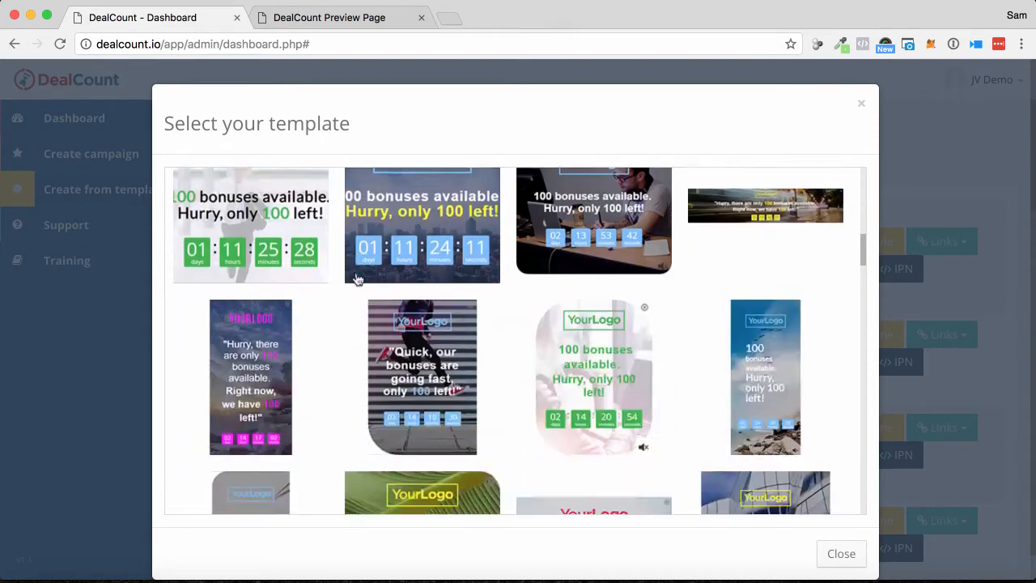
pyautogui.scroll(-10, 356, 277)
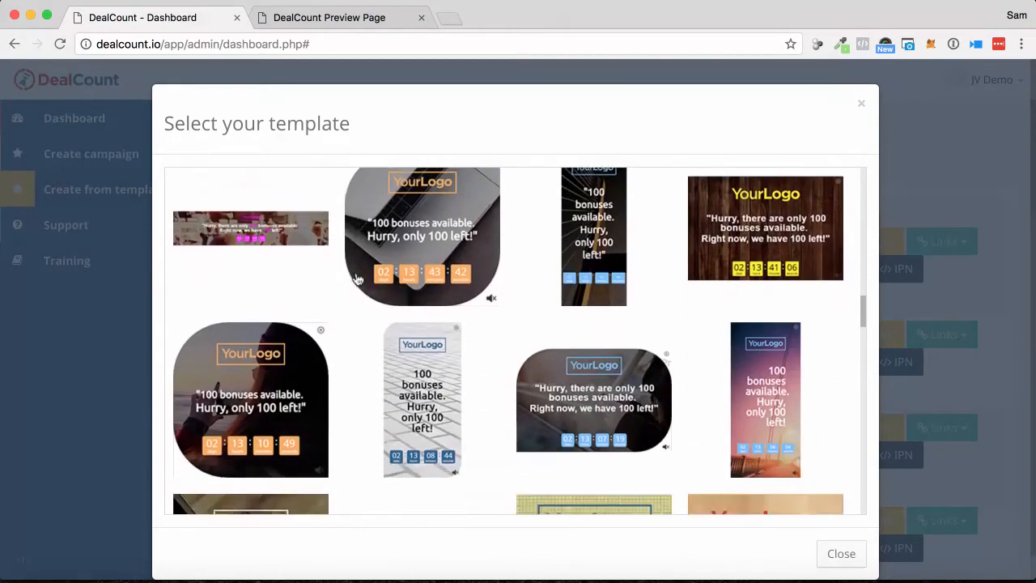
pyautogui.scroll(-6, 357, 279)
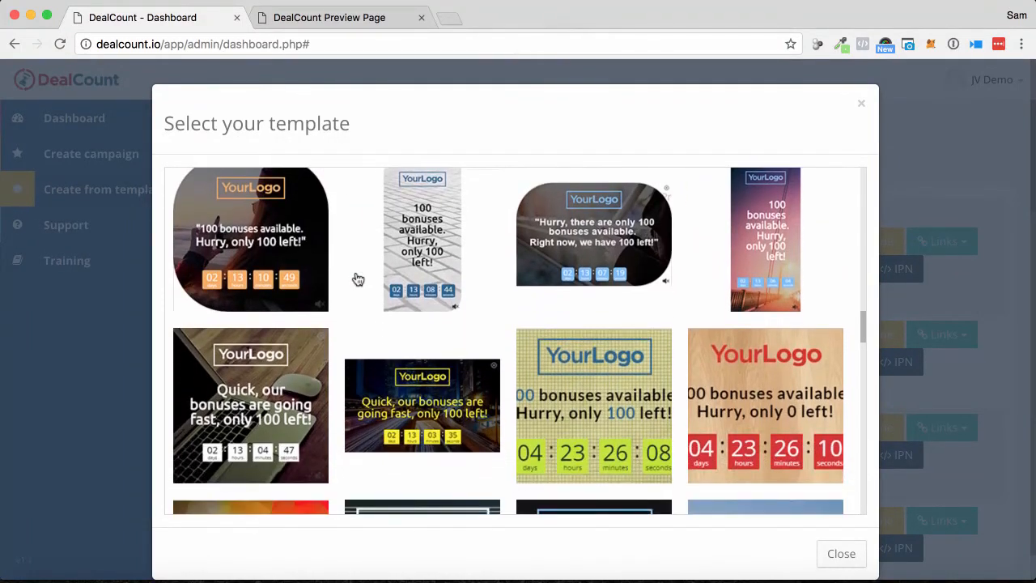
pyautogui.scroll(-5, 357, 280)
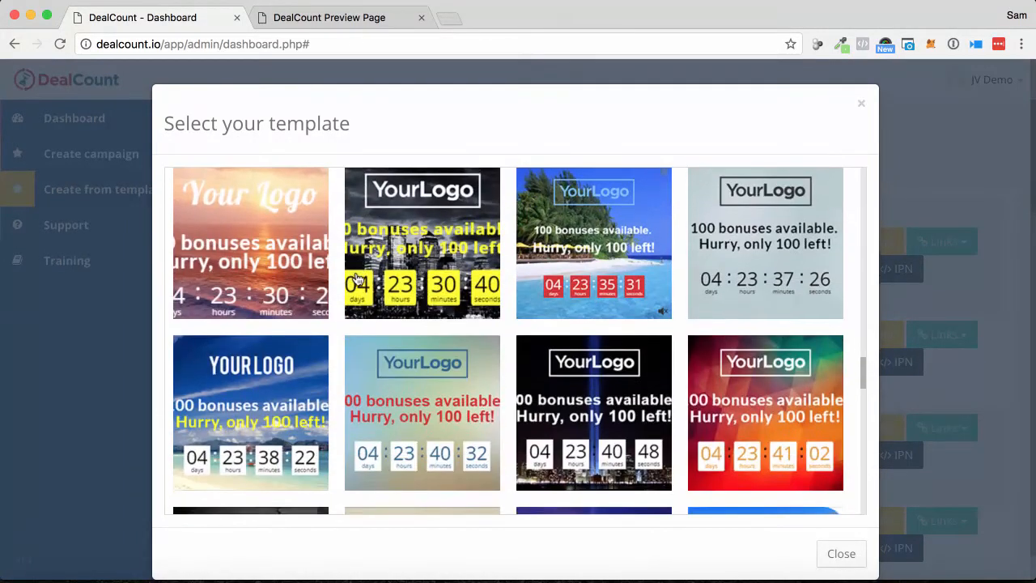
pyautogui.scroll(10, 357, 278)
pyautogui.scroll(5, 358, 278)
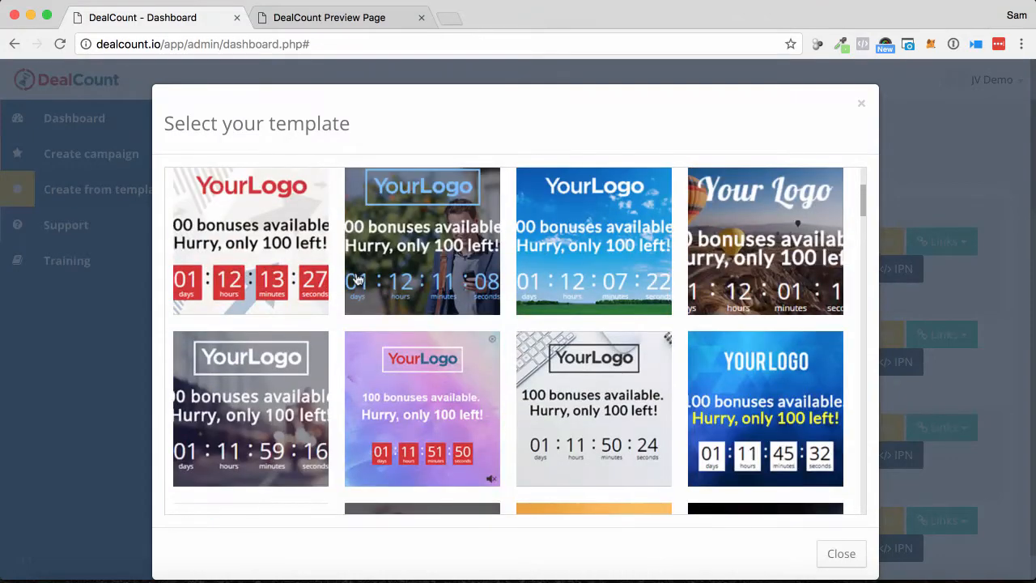
pyautogui.scroll(3, 358, 279)
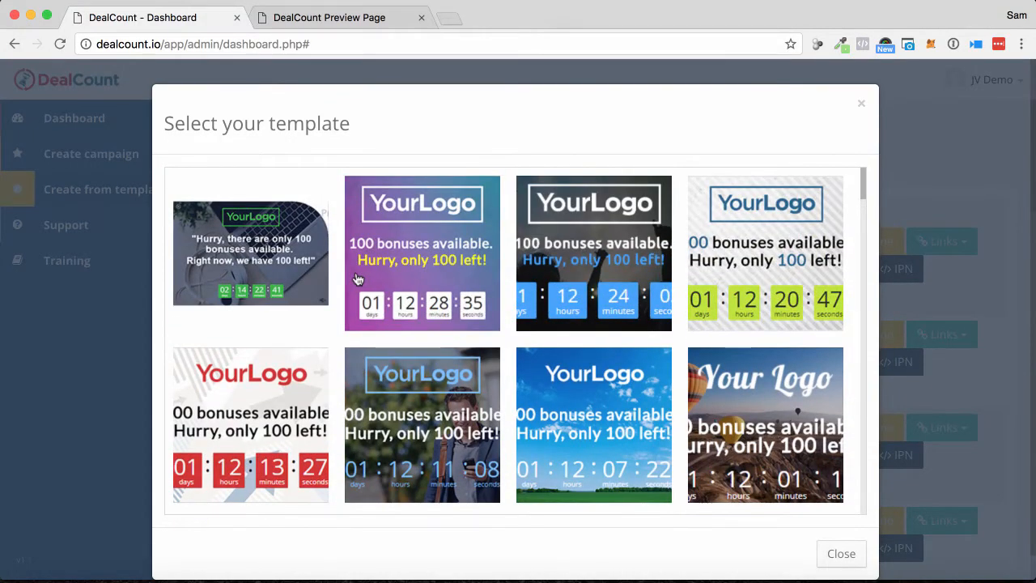
# Create a campaign from the purple-to-teal template with white countdown boxes and open it for editing
pyautogui.click(407, 222)
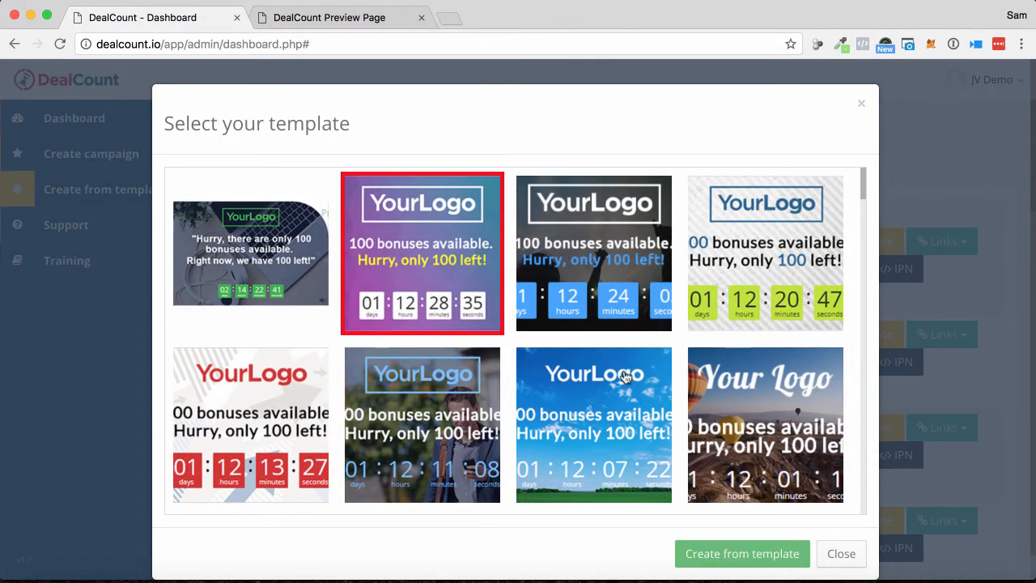
pyautogui.click(748, 552)
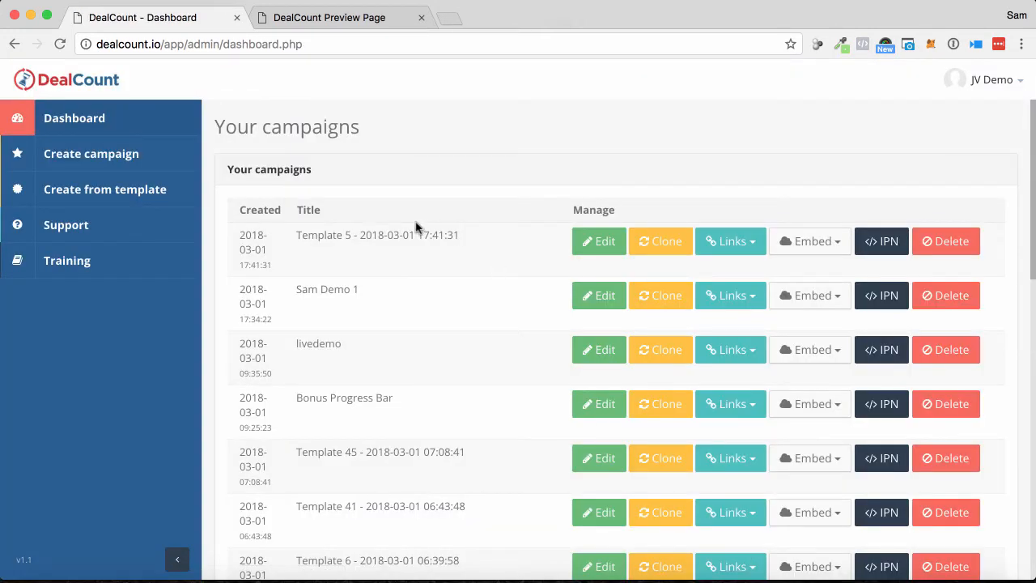
pyautogui.click(595, 243)
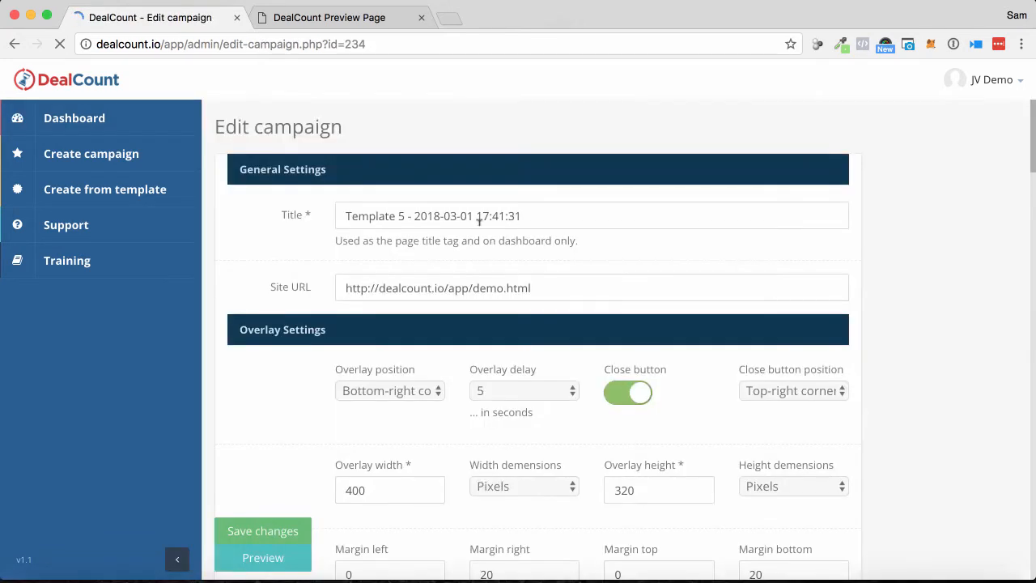
pyautogui.moveTo(533, 212); pyautogui.dragTo(298, 219)
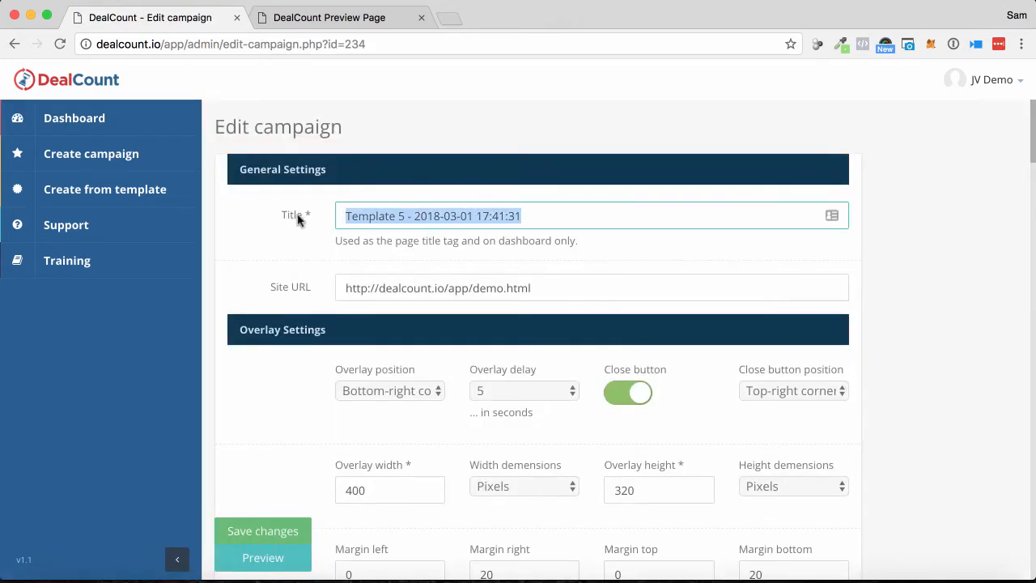
pyautogui.write('Sam Demo Live')
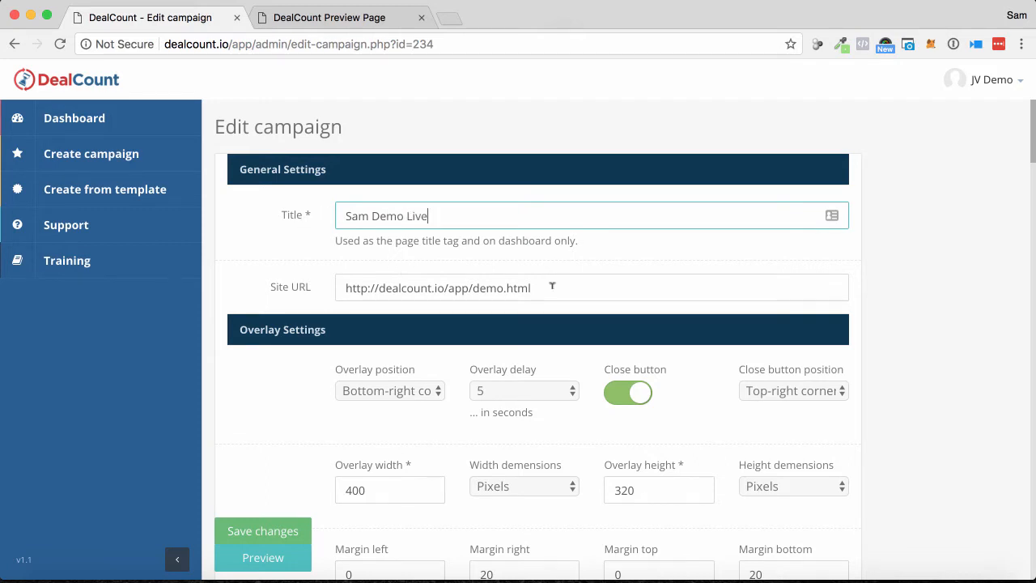
pyautogui.moveTo(552, 286); pyautogui.dragTo(375, 285)
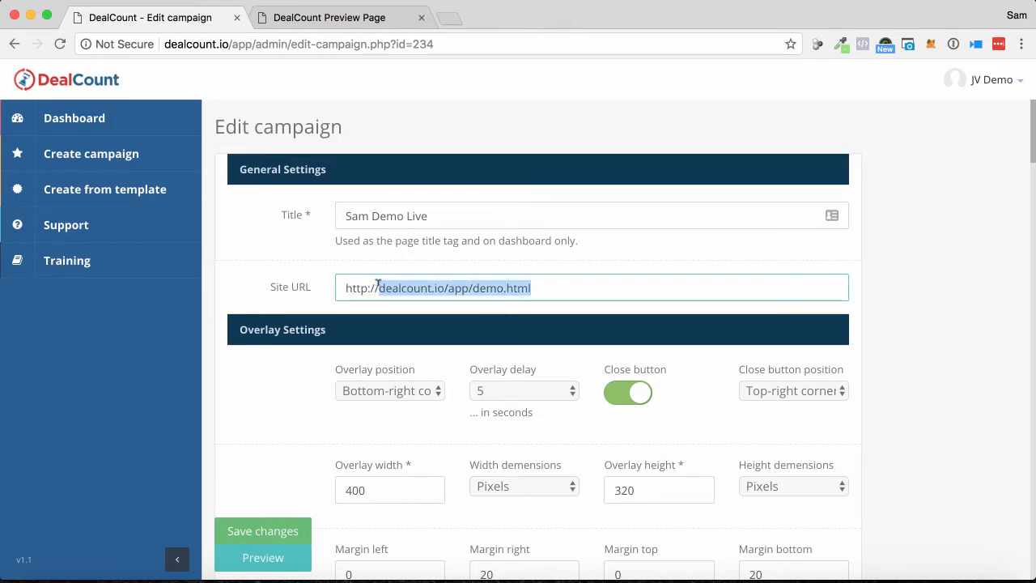
pyautogui.write('www.samspreviews.com')
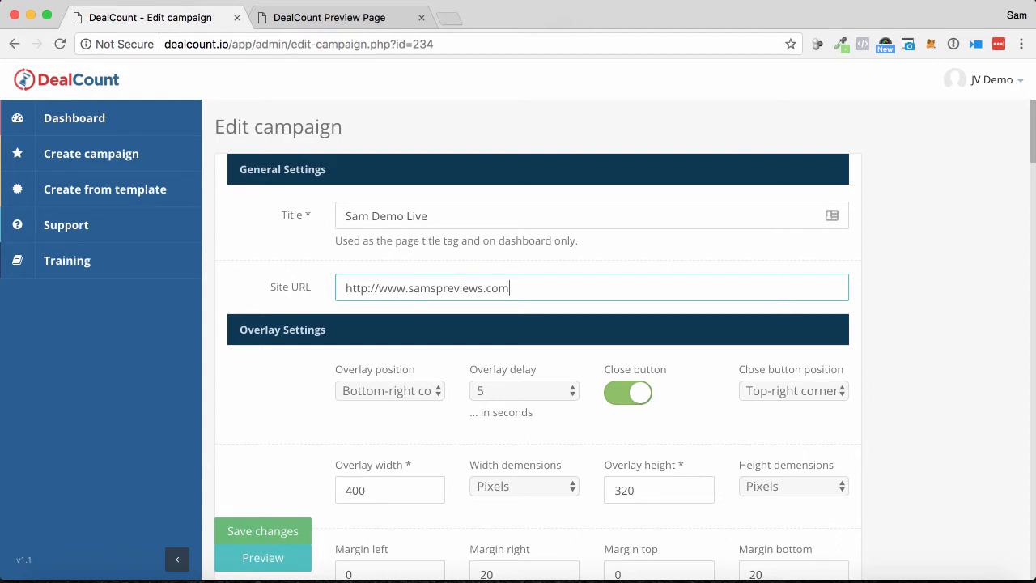
# Review the overlay position and delay options, keeping Bottom-right corner and 5 seconds, and toggle the close button off and on again
pyautogui.click(418, 395)
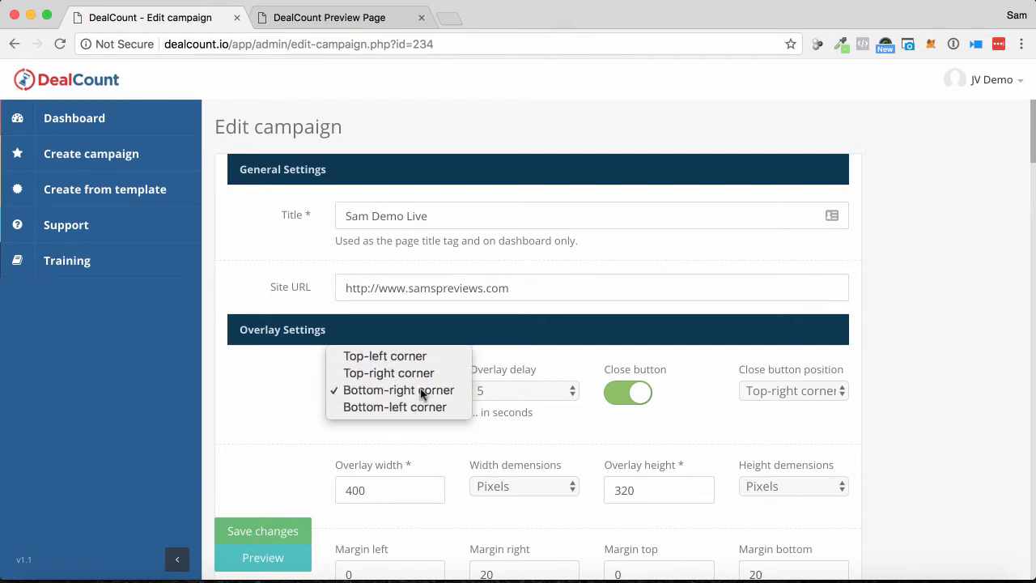
pyautogui.click(422, 392)
pyautogui.click(549, 396)
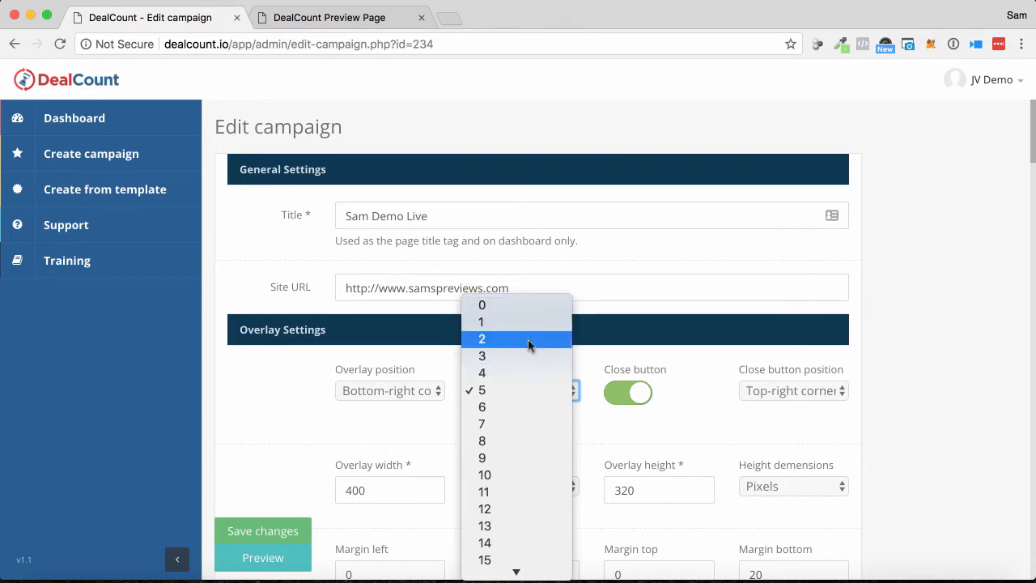
pyautogui.scroll(-10, 526, 397)
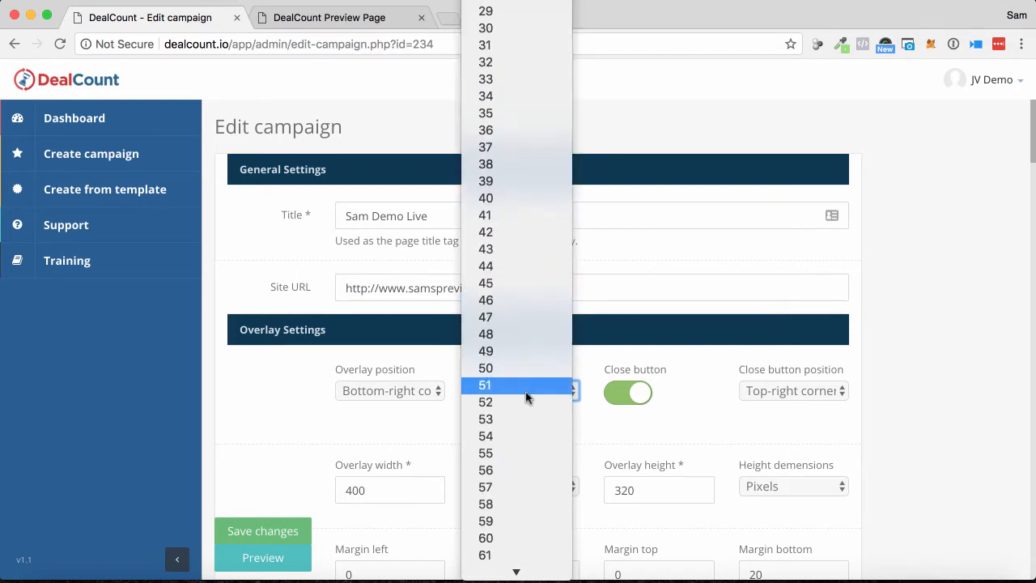
pyautogui.scroll(6, 526, 397)
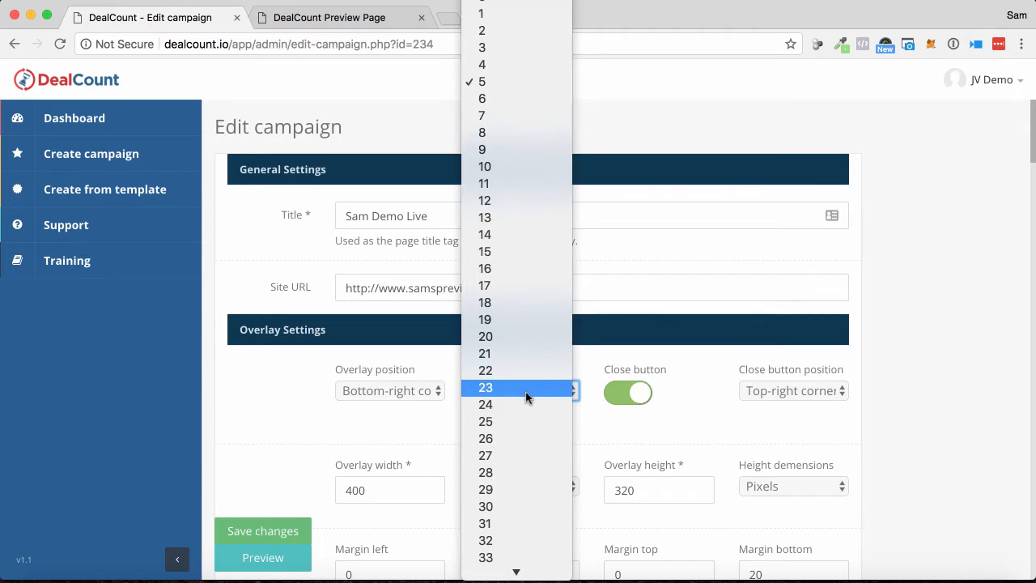
pyautogui.click(484, 83)
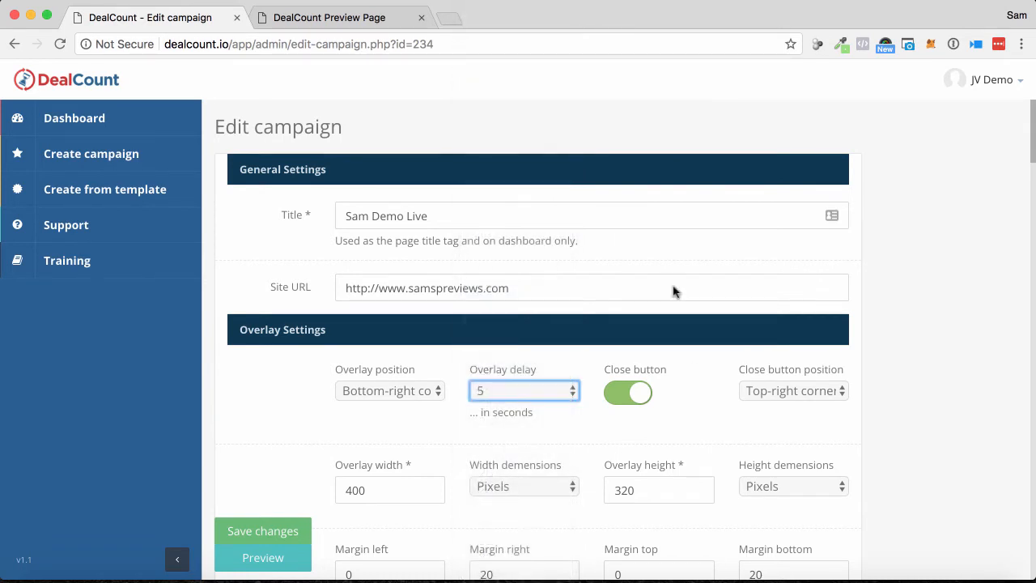
pyautogui.click(645, 400)
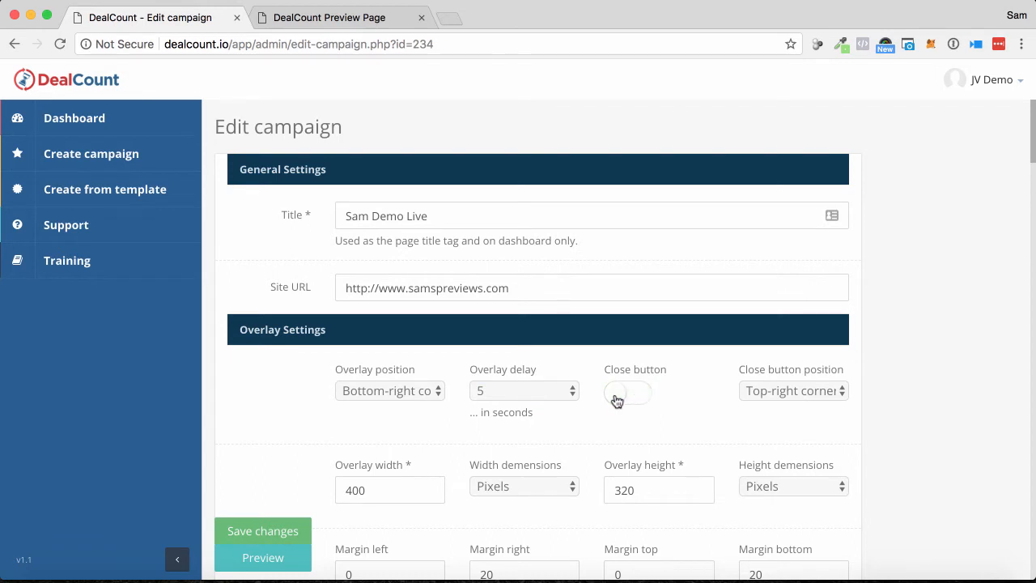
pyautogui.click(615, 398)
# Examine the overlay size, margin, radius and border settings, check the campaign's preview page, and close it to return to editing
pyautogui.scroll(-5, 641, 397)
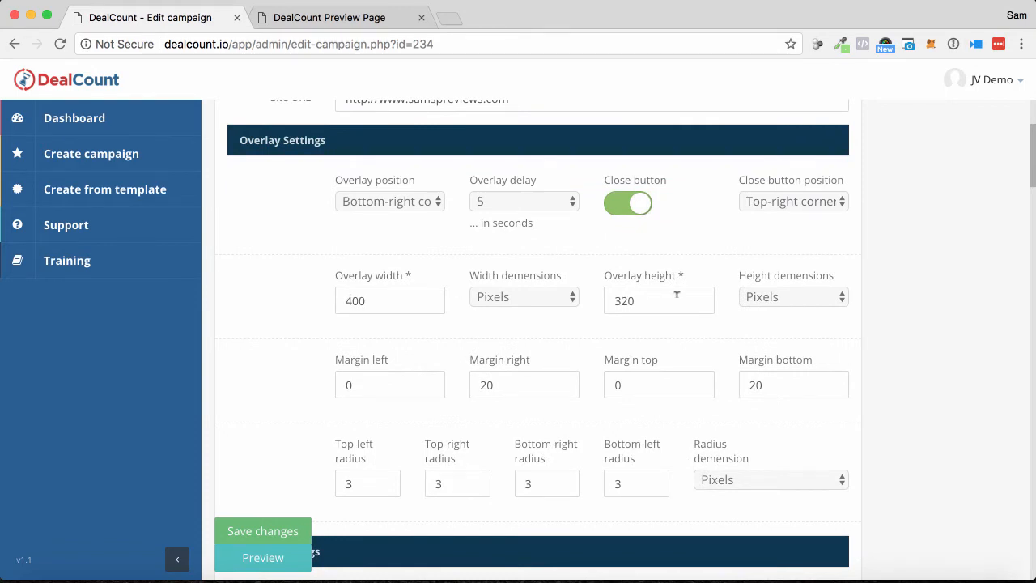
pyautogui.scroll(-4, 678, 293)
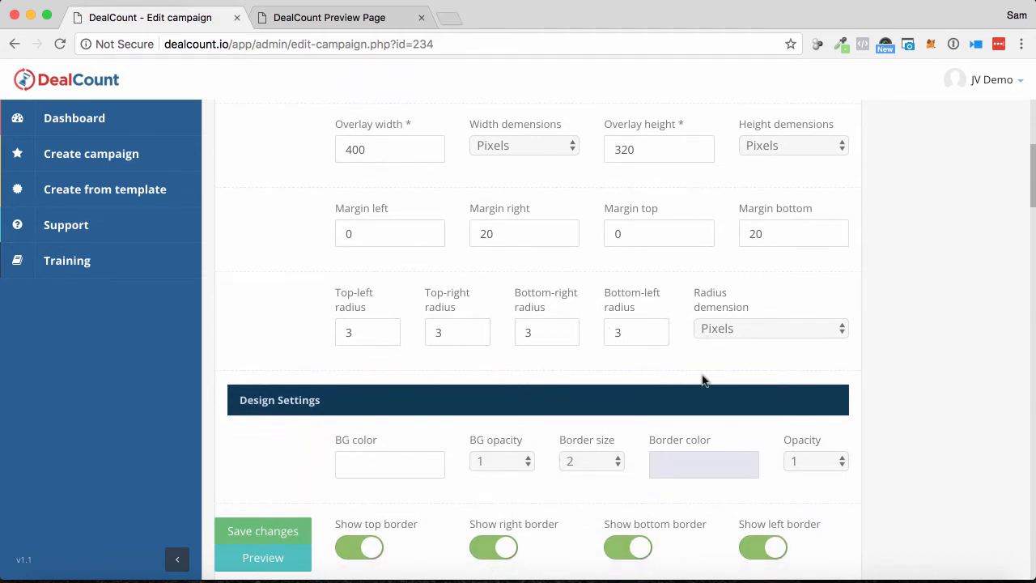
pyautogui.scroll(-4, 702, 380)
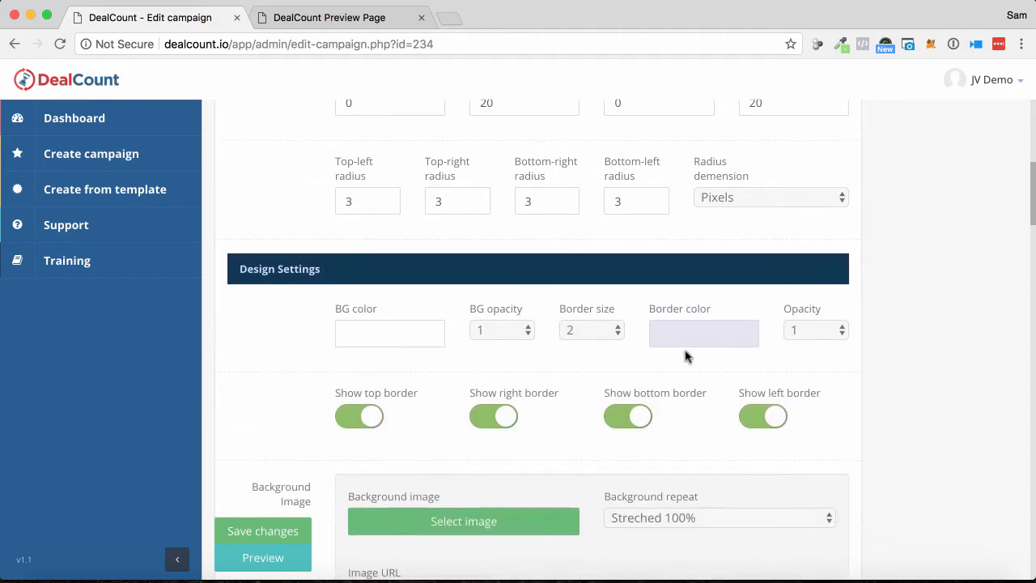
pyautogui.scroll(-1, 687, 356)
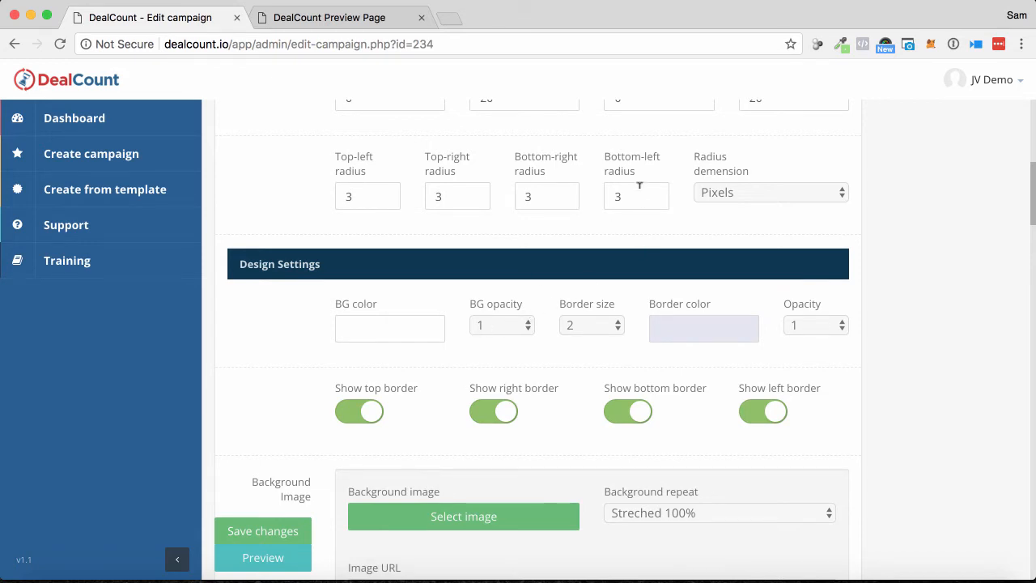
pyautogui.click(273, 558)
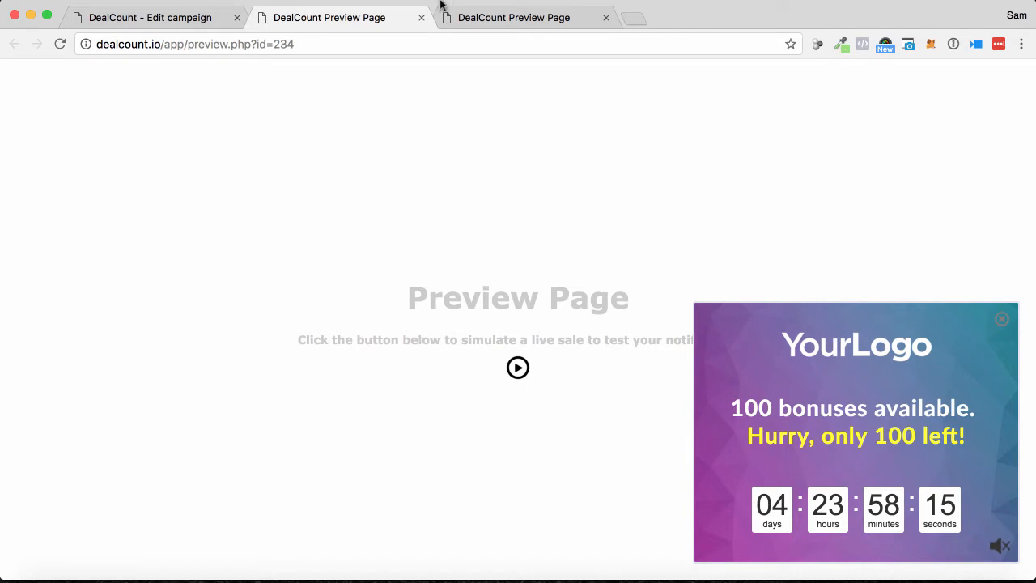
pyautogui.click(186, 17)
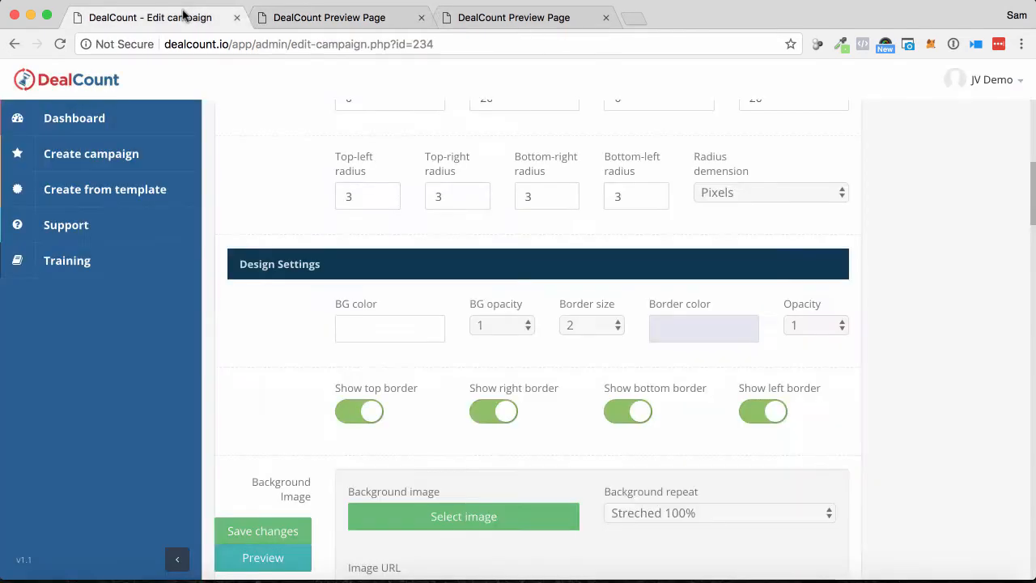
pyautogui.click(347, 17)
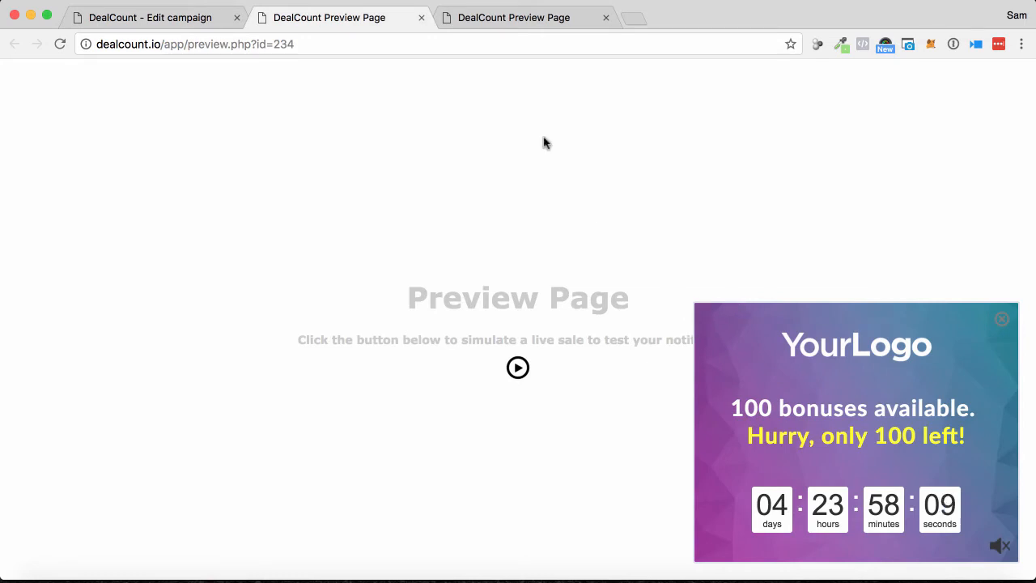
pyautogui.click(421, 17)
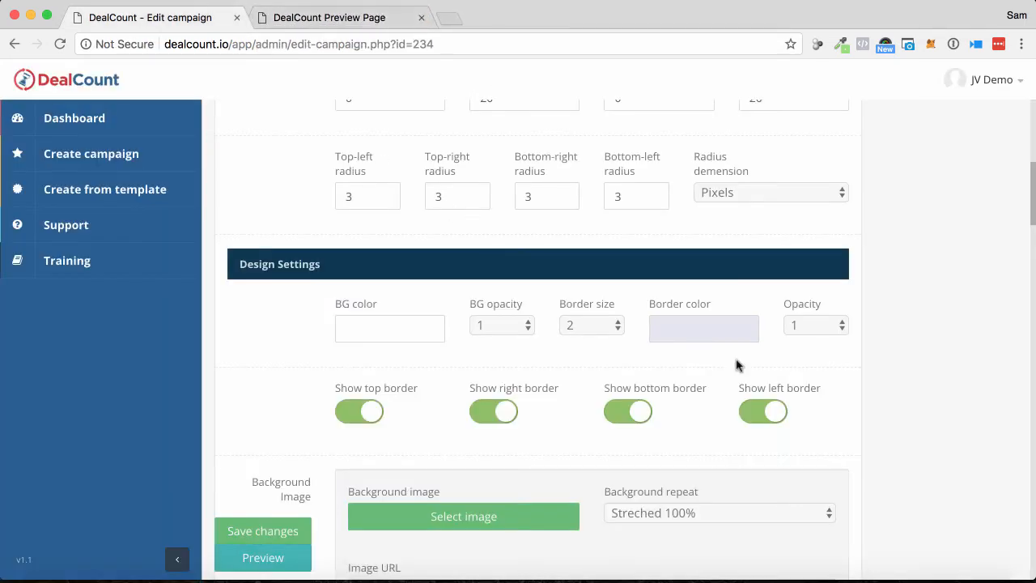
# Check the background color picker in Design Settings and try white as the overlay's border color
pyautogui.scroll(-3, 897, 326)
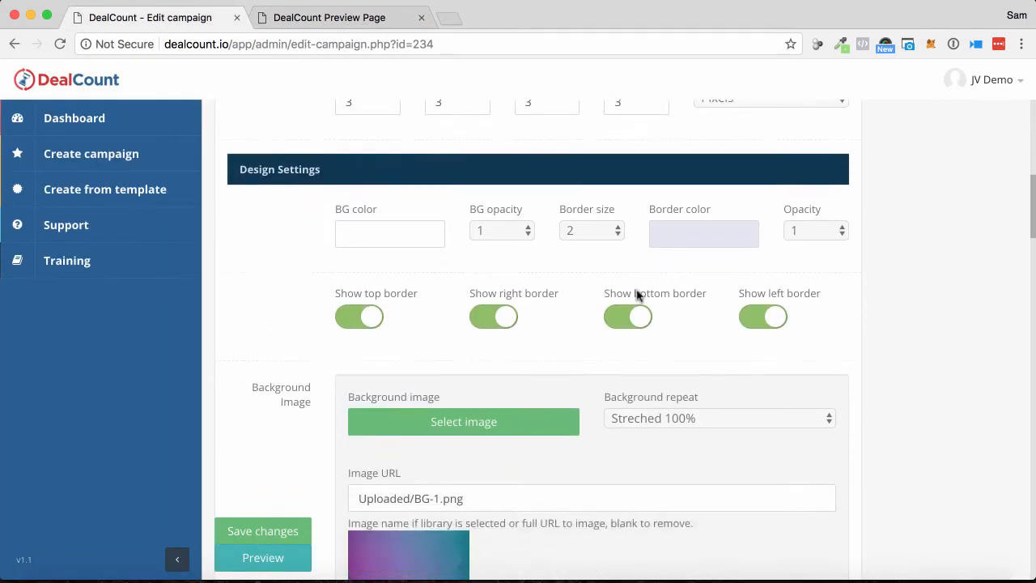
pyautogui.click(388, 227)
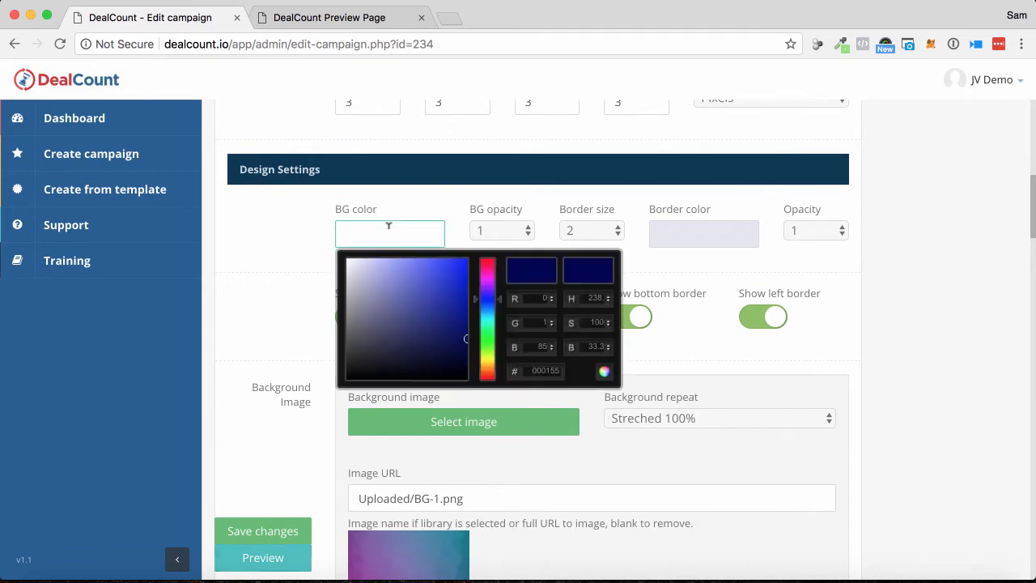
pyautogui.click(944, 339)
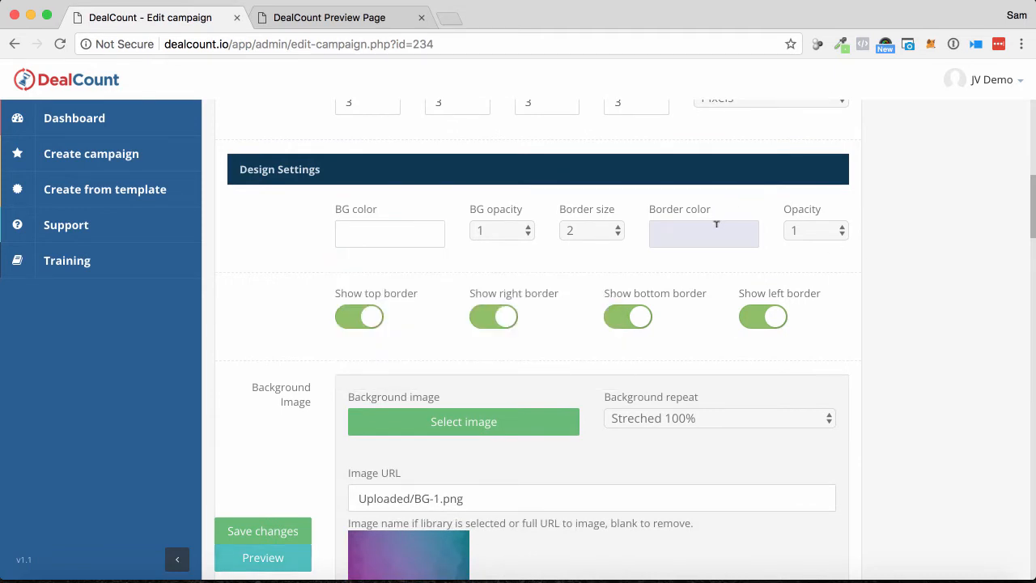
pyautogui.click(675, 236)
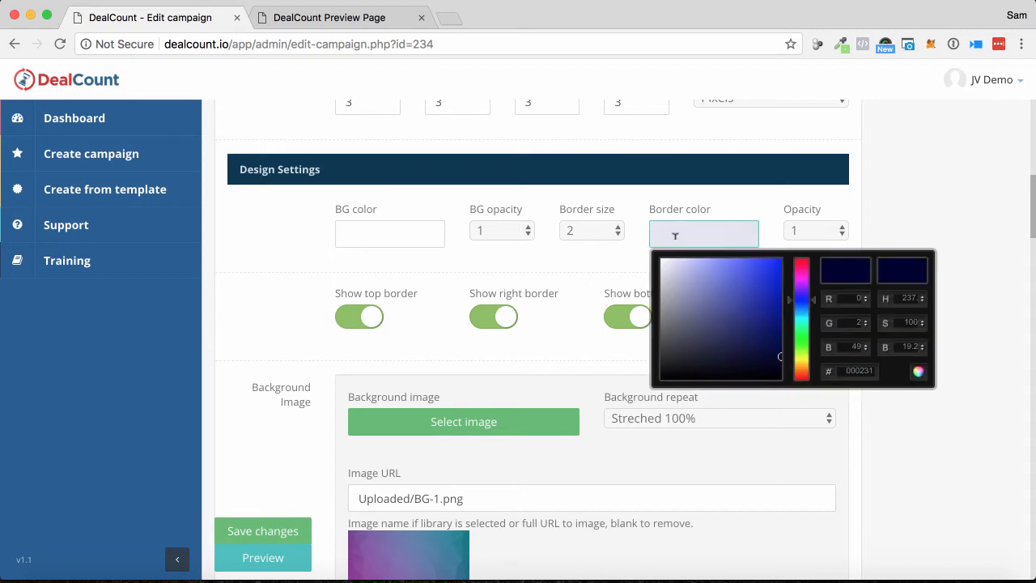
pyautogui.moveTo(685, 289); pyautogui.dragTo(656, 258)
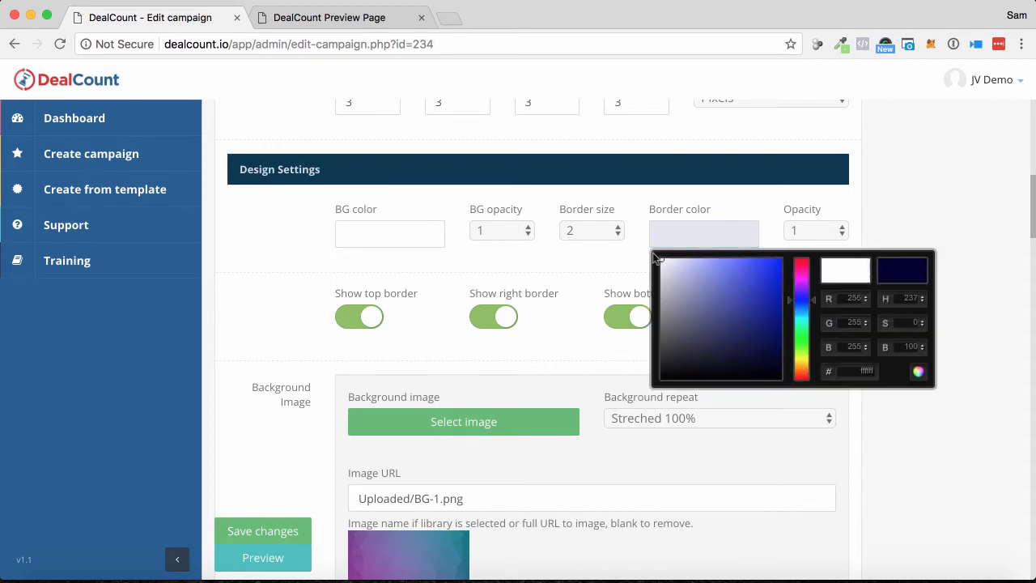
pyautogui.click(904, 212)
# Set the overlay's border size to 3 and keep the border opacity at 1
pyautogui.click(596, 232)
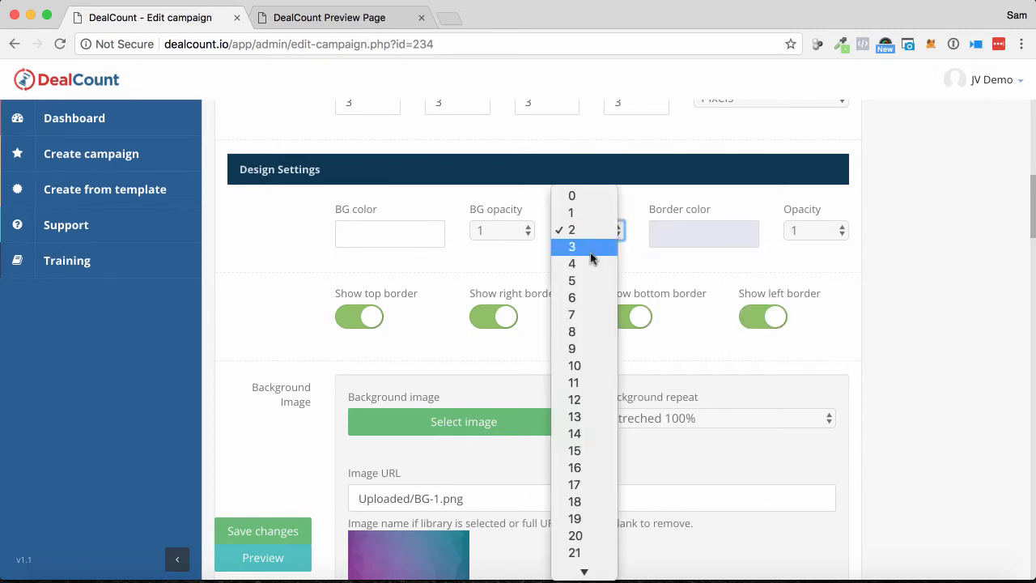
pyautogui.click(591, 252)
pyautogui.click(792, 236)
pyautogui.click(905, 296)
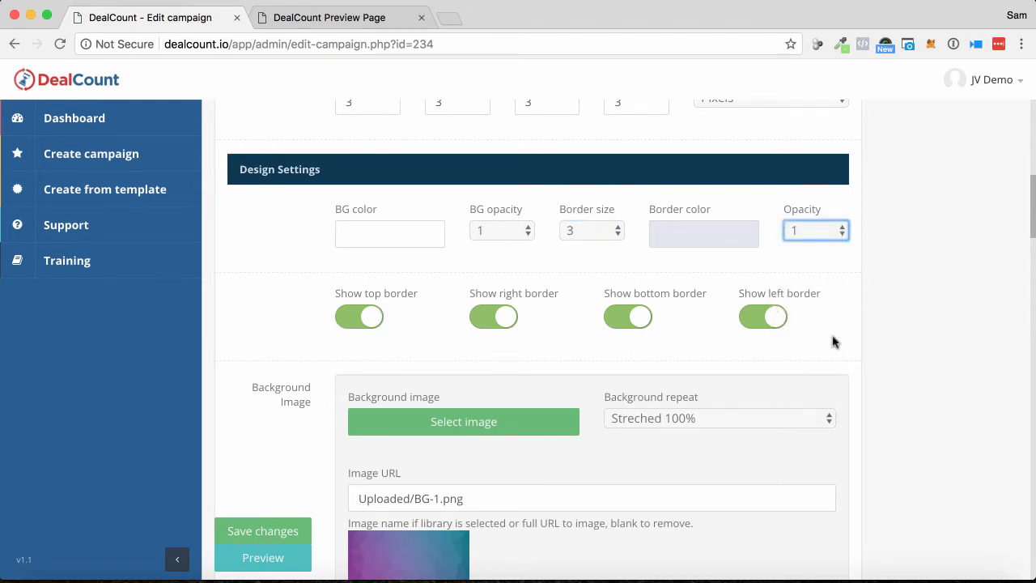
# Examine the background image library and its upload file chooser, closing both without selecting a new image
pyautogui.scroll(-3, 834, 342)
pyautogui.scroll(-2, 834, 341)
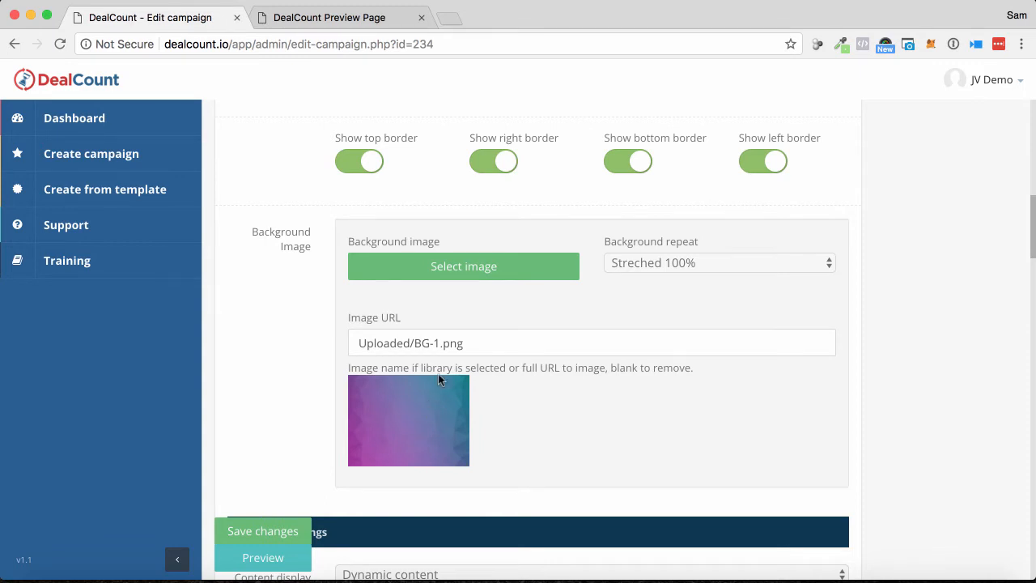
pyautogui.click(466, 265)
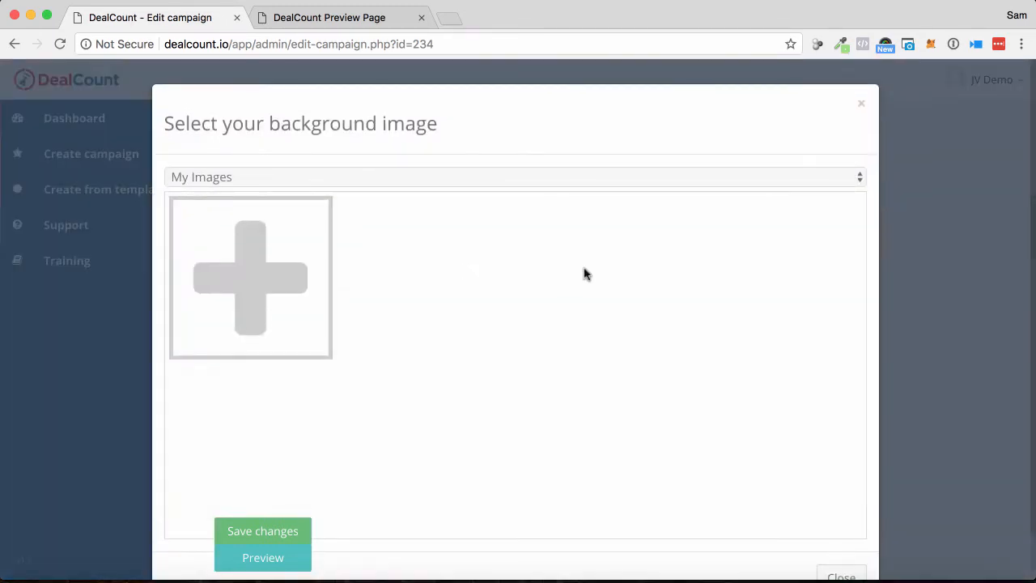
pyautogui.click(279, 259)
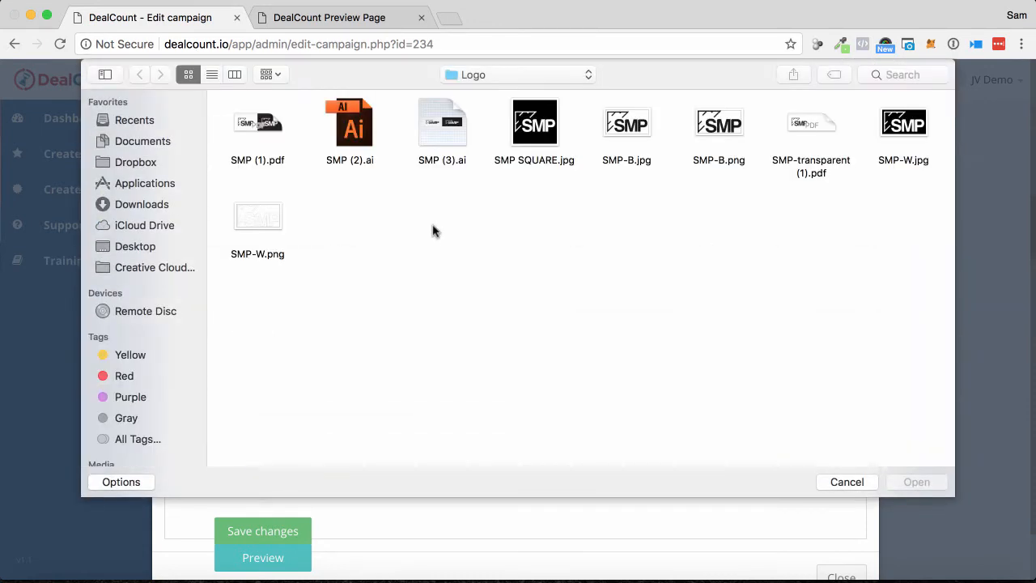
pyautogui.click(847, 481)
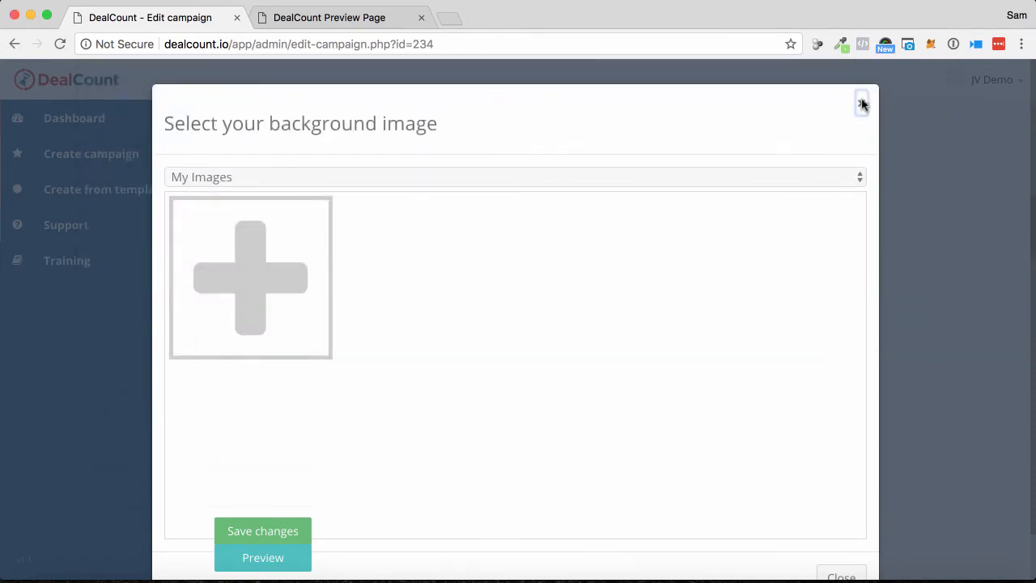
pyautogui.click(861, 103)
# Keep the content display as Dynamic content and set the total for sale to 50
pyautogui.scroll(-3, 844, 248)
pyautogui.scroll(-3, 845, 250)
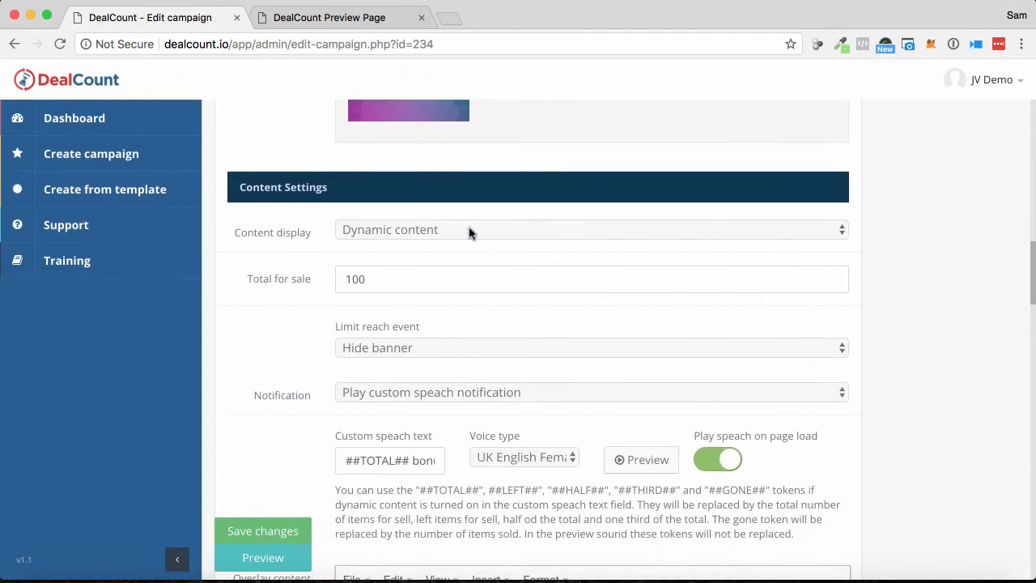
pyautogui.click(470, 231)
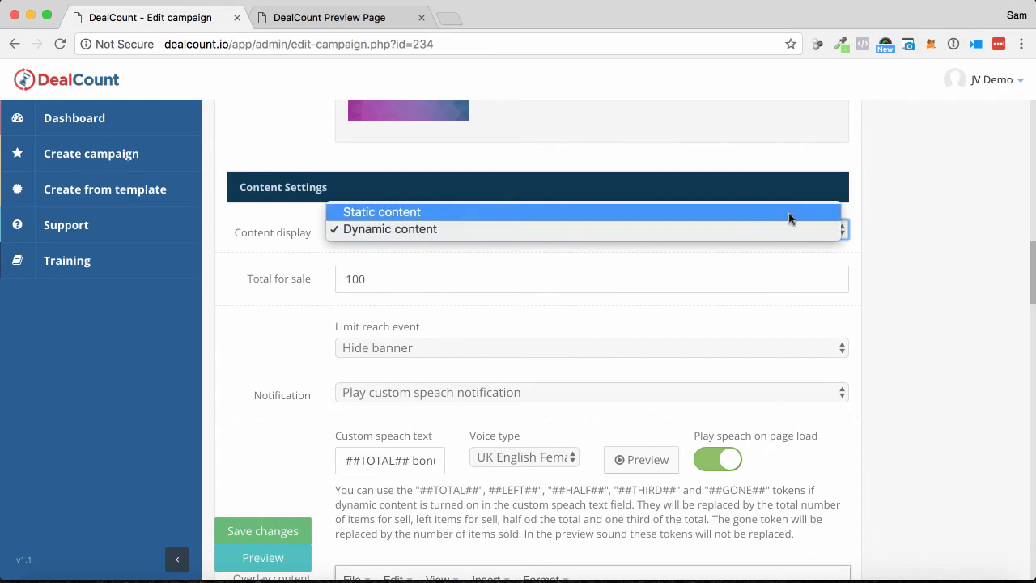
pyautogui.click(928, 237)
pyautogui.doubleClick(376, 279)
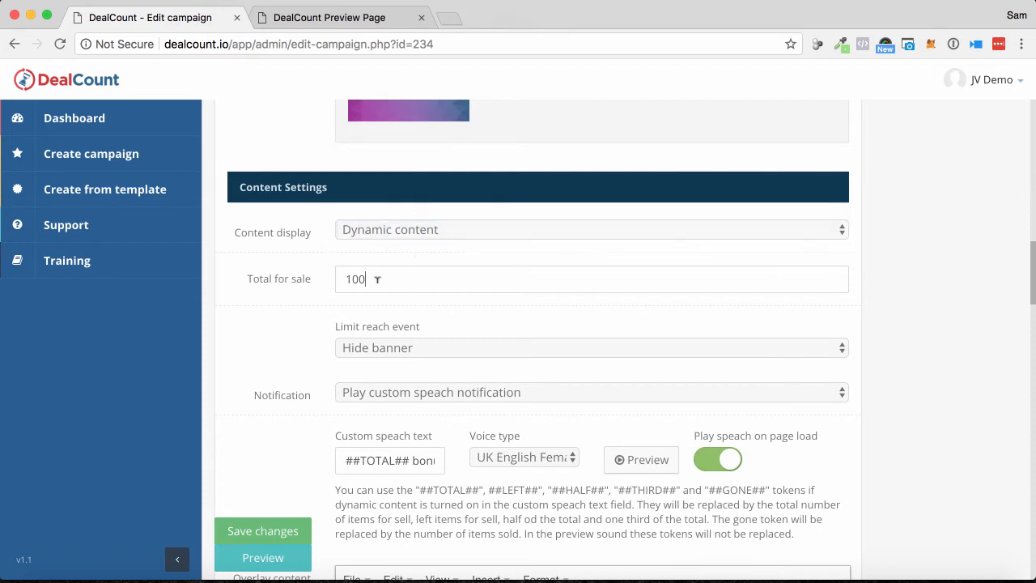
pyautogui.write('50')
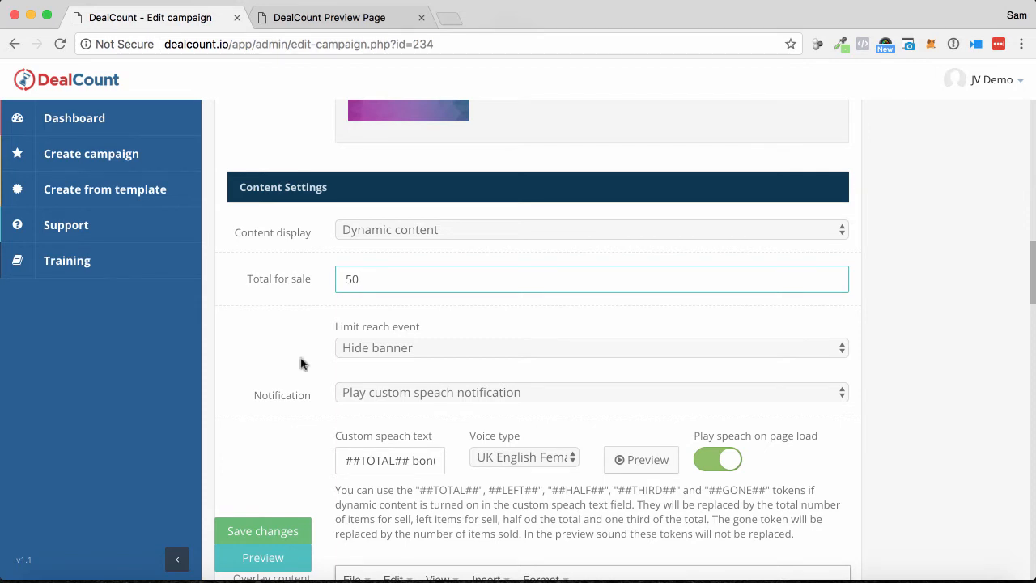
# Review the limit reach event options, keeping Hide banner, and examine the tokens available for the custom speech text
pyautogui.click(363, 349)
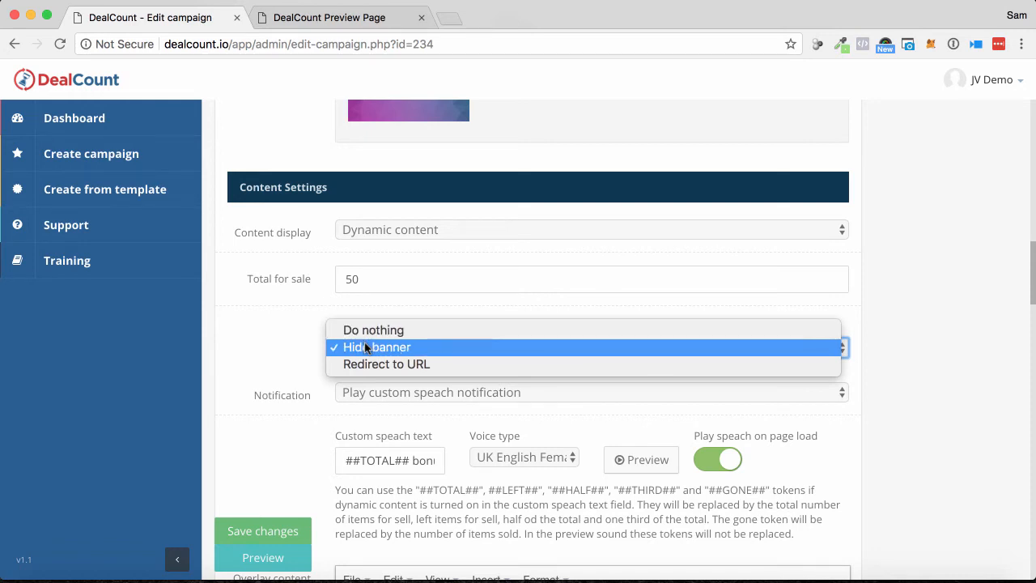
pyautogui.click(267, 341)
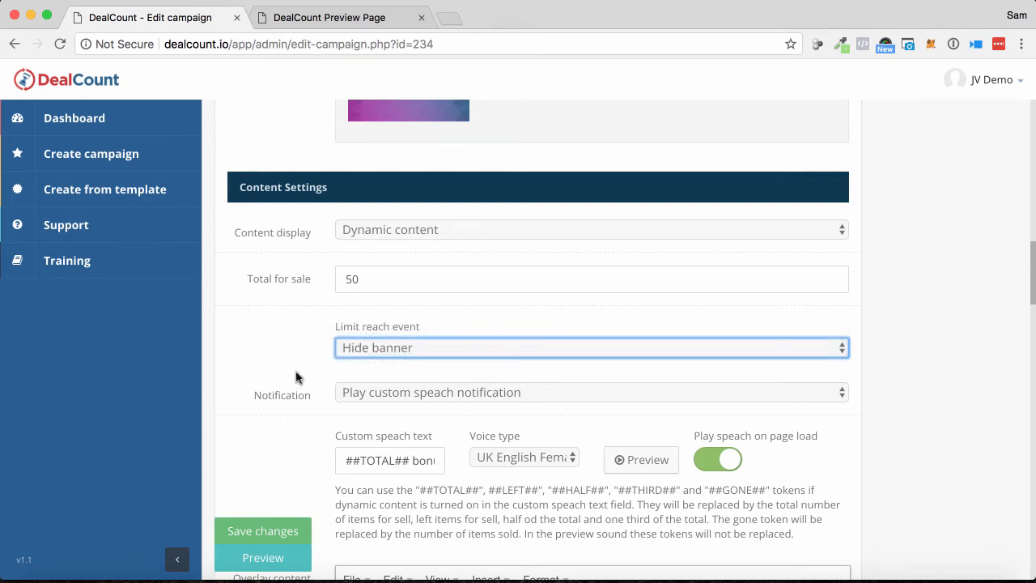
pyautogui.scroll(-3, 295, 377)
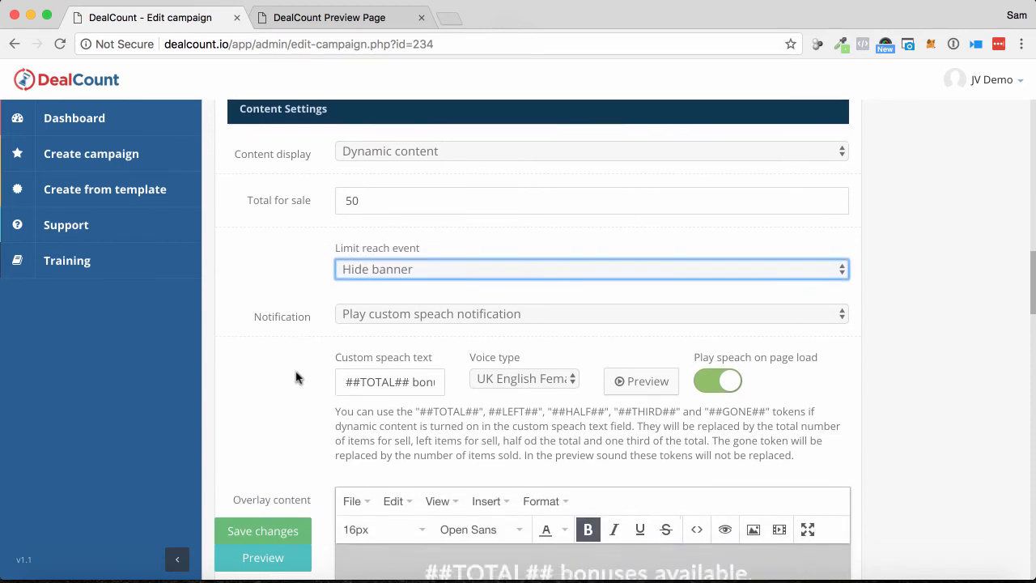
pyautogui.scroll(-3, 402, 285)
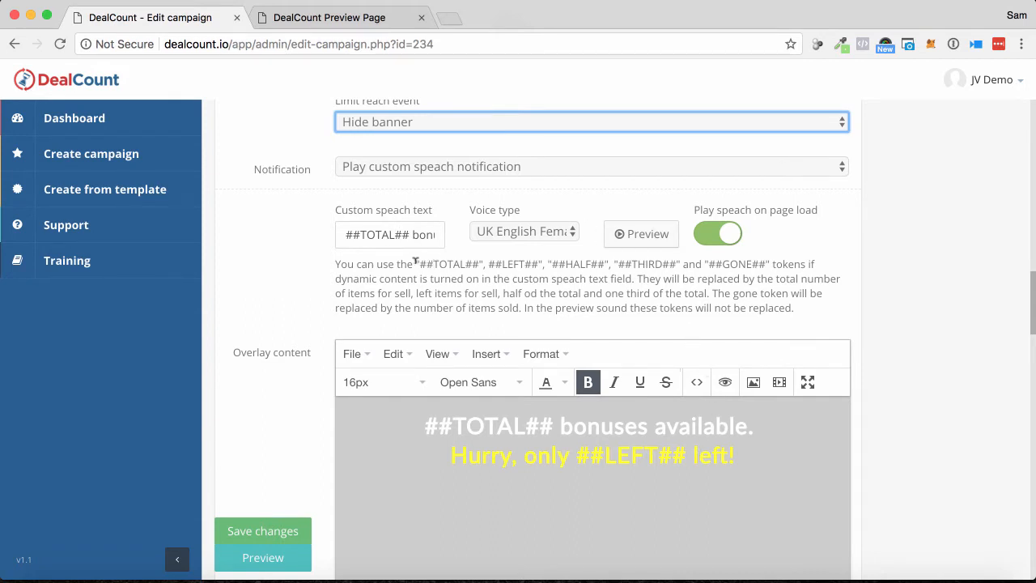
pyautogui.moveTo(414, 261); pyautogui.dragTo(692, 259)
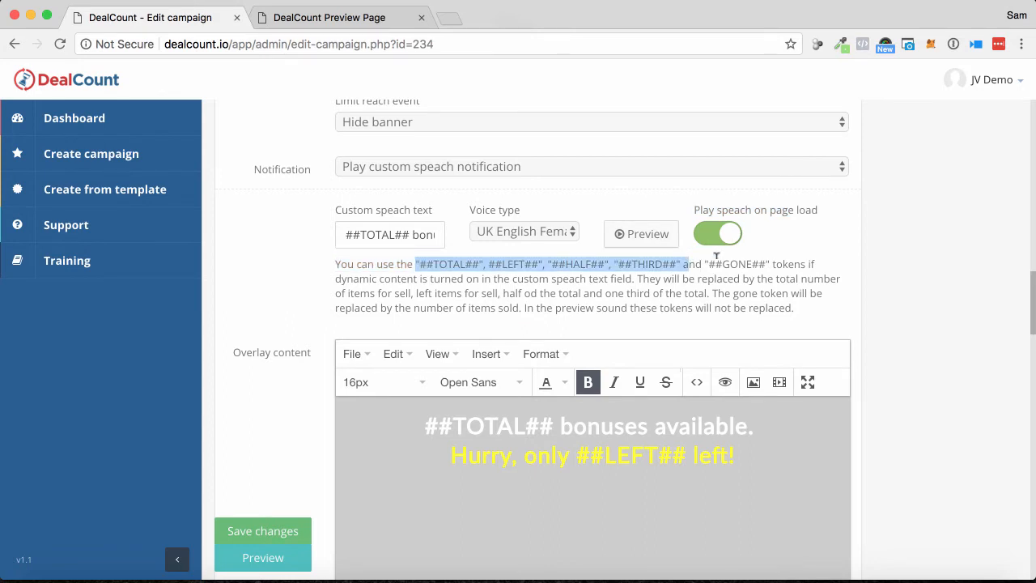
pyautogui.click(495, 263)
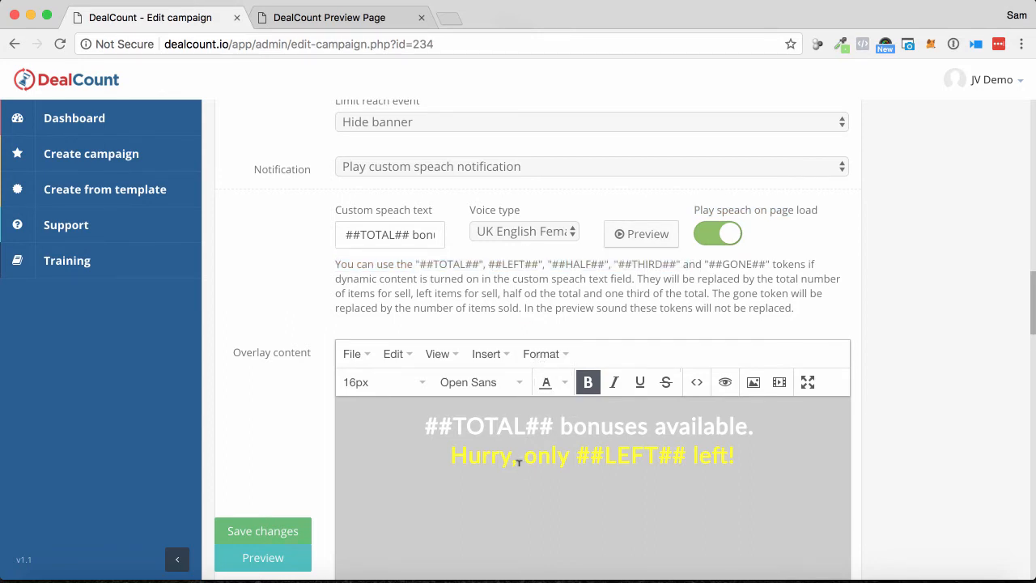
# Browse the available voice types, keep the UK English female voice, and play the custom speech preview
pyautogui.click(547, 234)
pyautogui.scroll(-15, 558, 297)
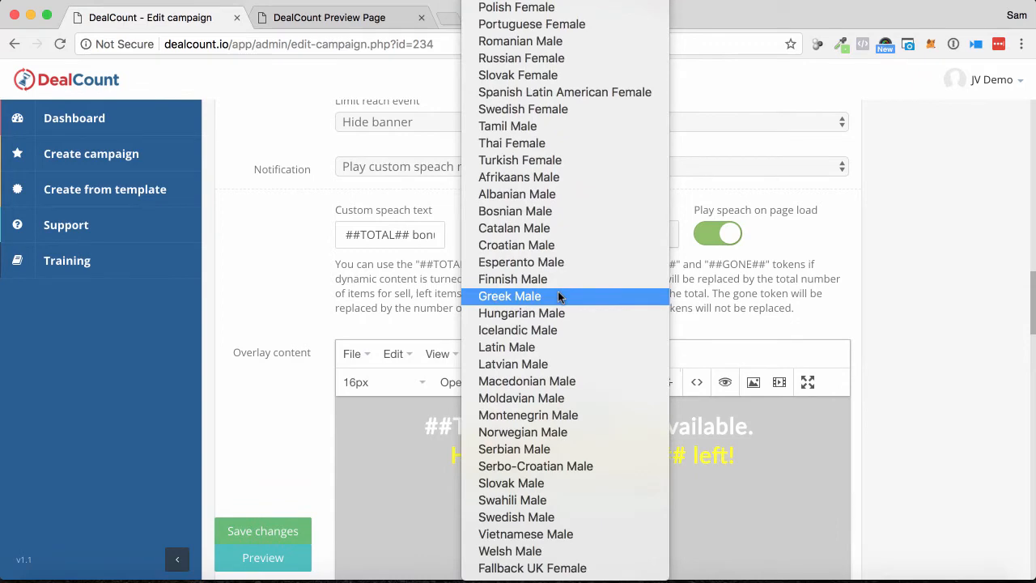
pyautogui.scroll(10, 558, 297)
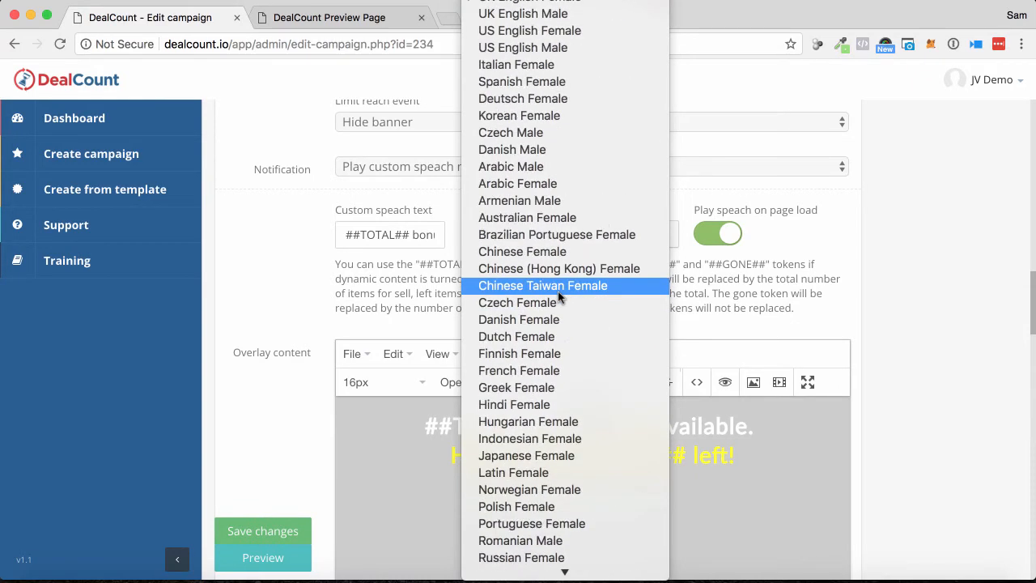
pyautogui.click(423, 293)
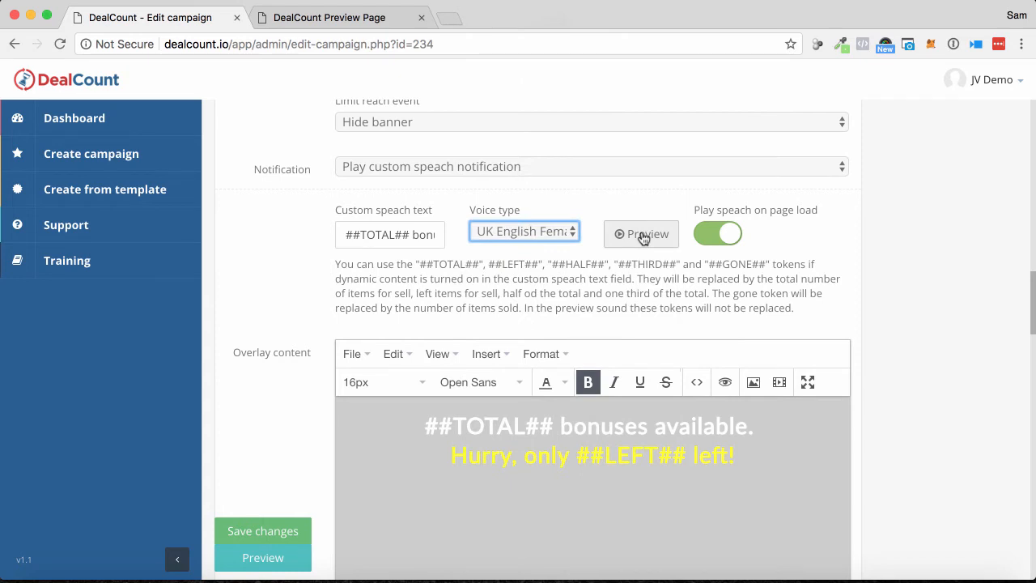
pyautogui.click(644, 235)
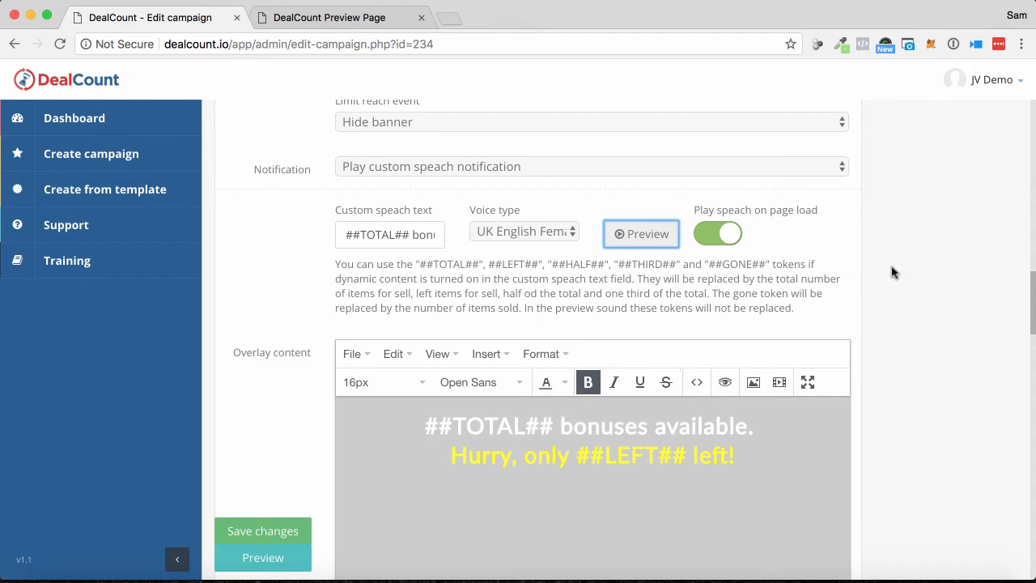
# Choose SMP-W.jpg from the Logo folder as the overlay logo
pyautogui.scroll(-10, 893, 272)
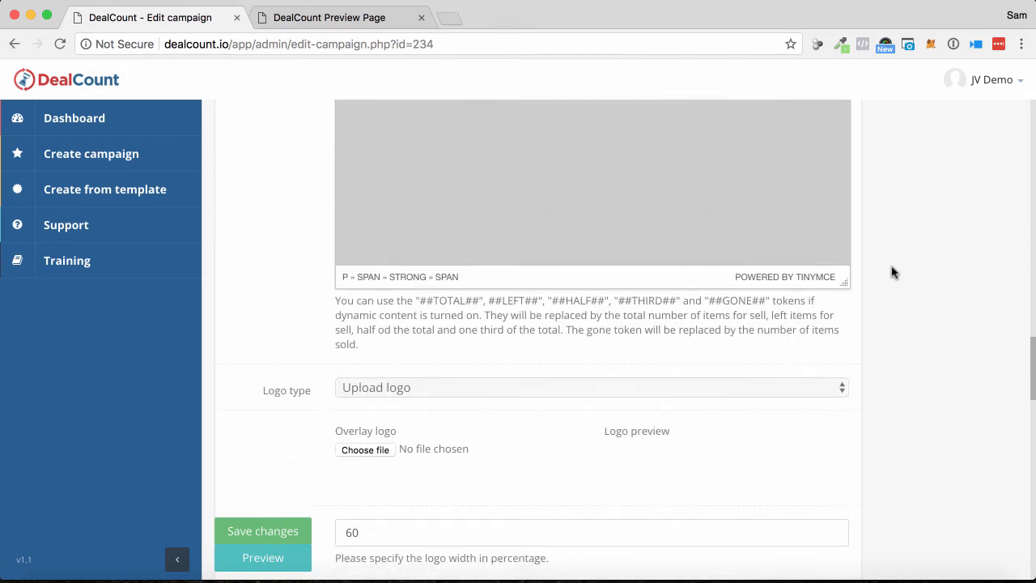
pyautogui.scroll(-3, 894, 272)
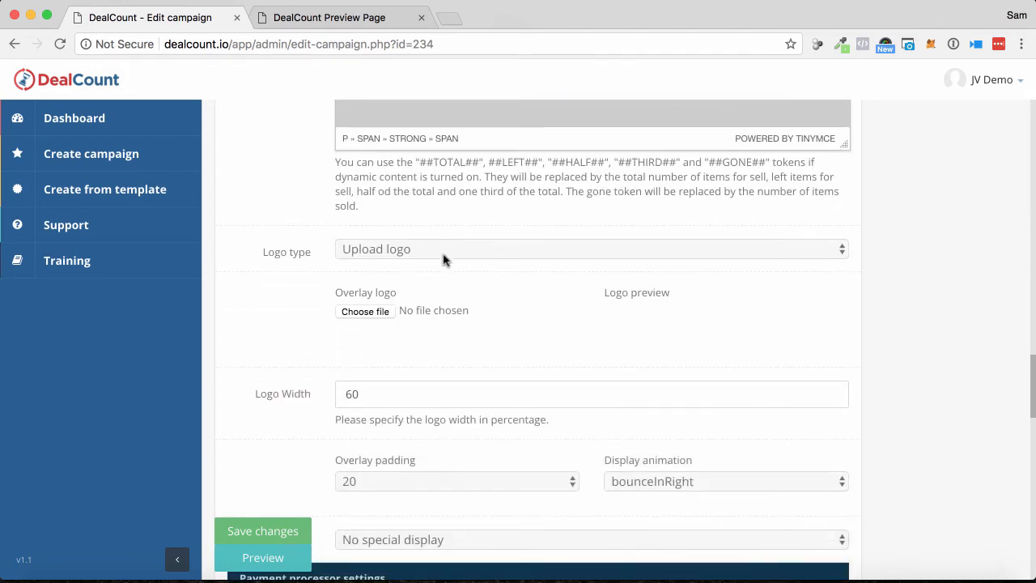
pyautogui.click(364, 315)
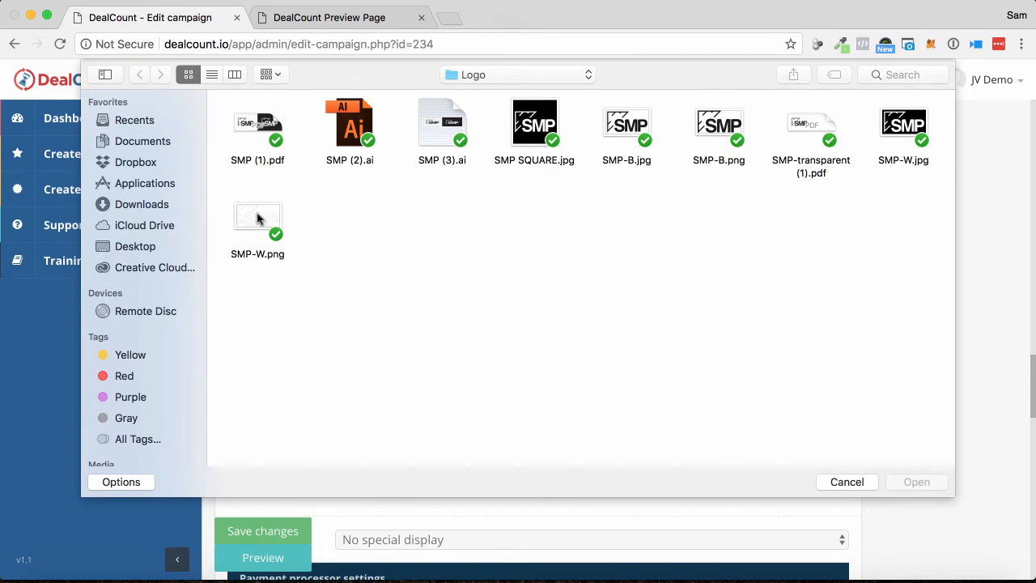
pyautogui.doubleClick(897, 130)
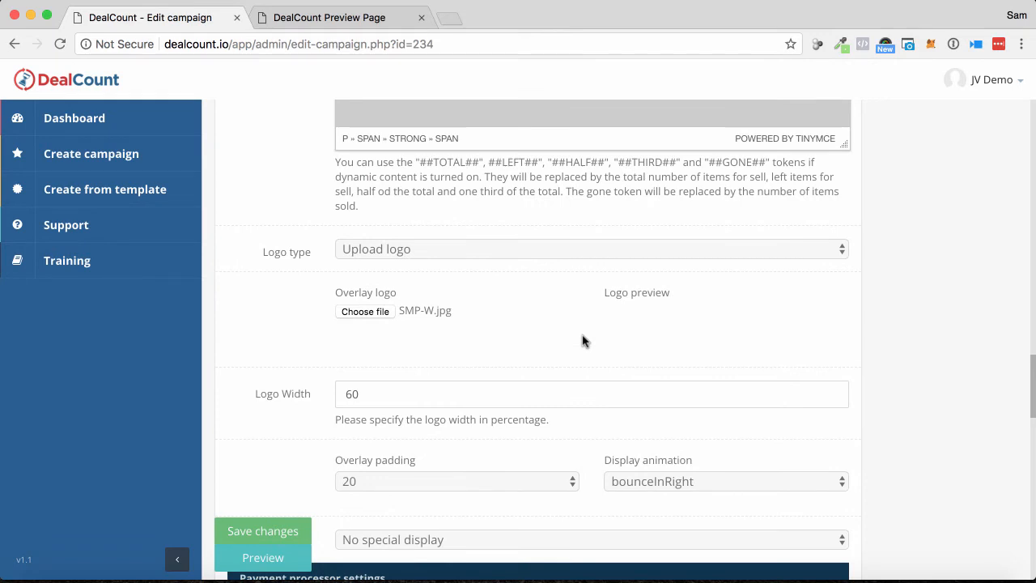
# Preview the campaign with the overlay's sound muted, simulate a live sale, and return to the campaign editor
pyautogui.scroll(-2, 583, 341)
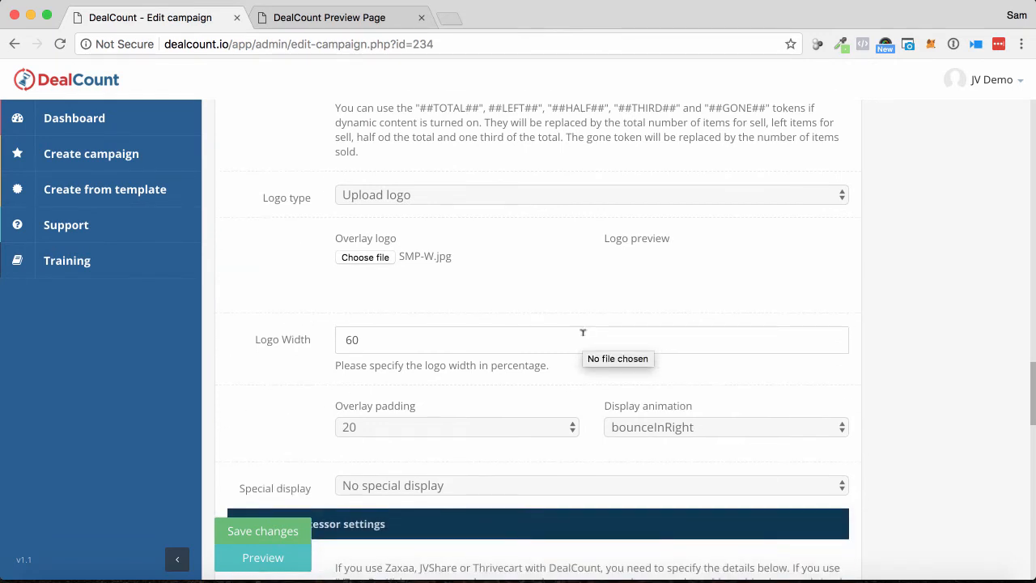
pyautogui.click(264, 558)
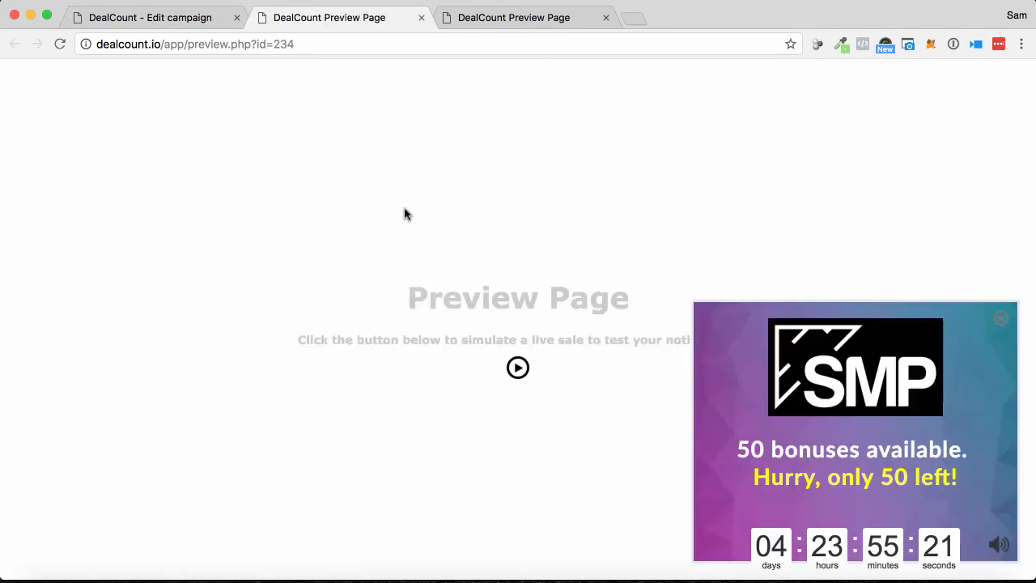
pyautogui.click(998, 545)
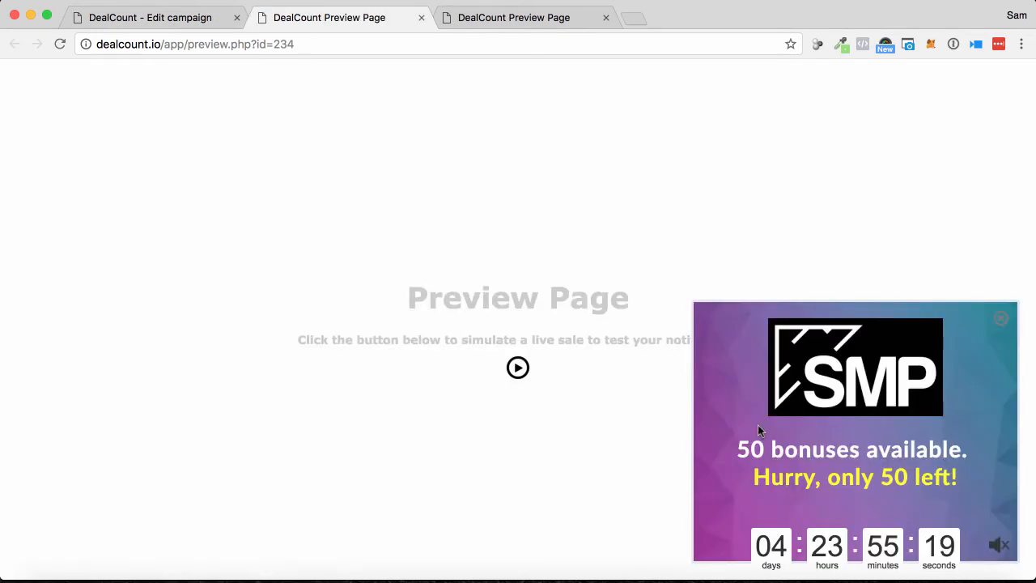
pyautogui.click(518, 368)
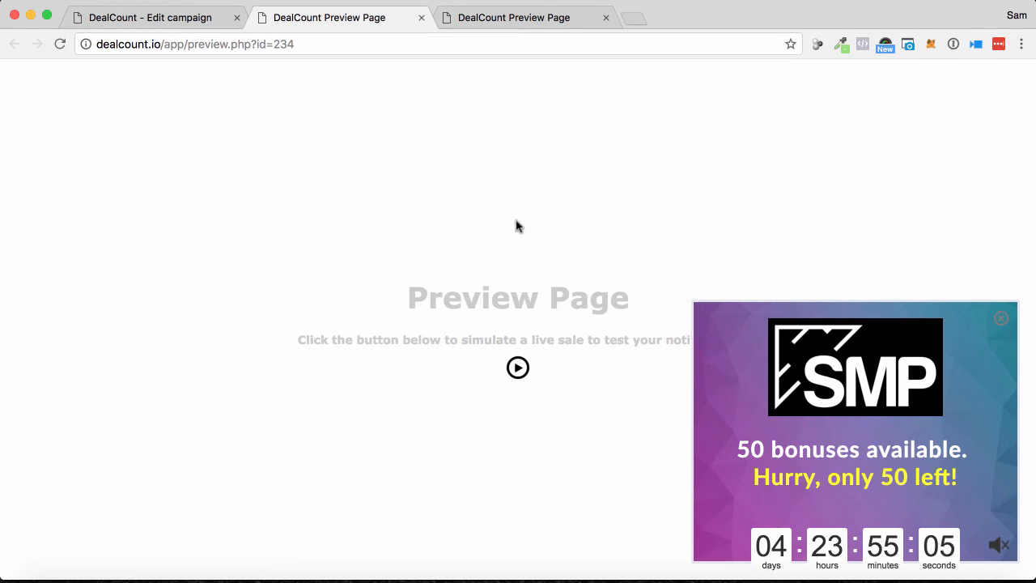
pyautogui.click(189, 30)
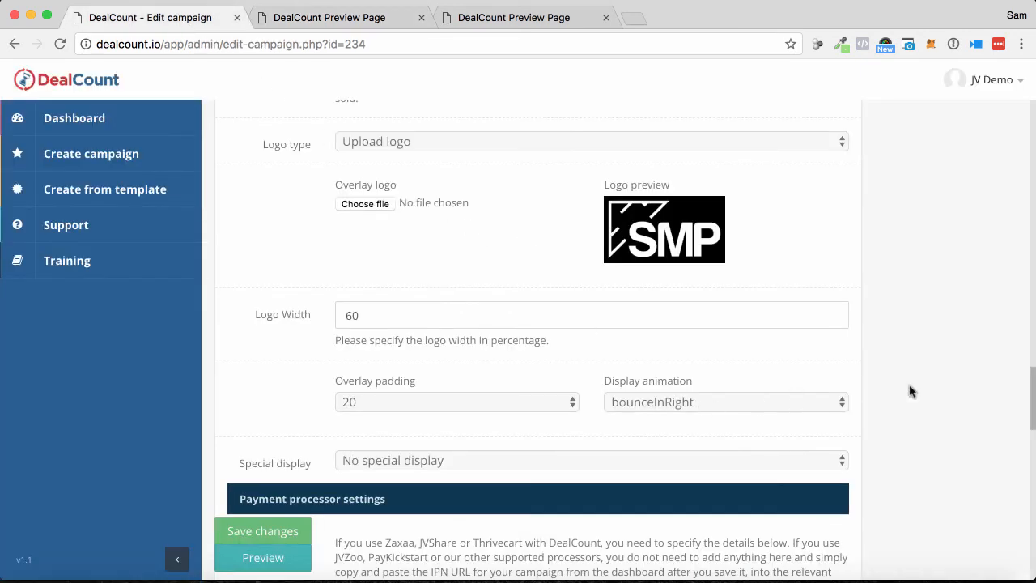
# Review the payment processor settings for Zaxaa, ThriveCart and JVShare and continue to the countdown settings
pyautogui.scroll(-5, 974, 393)
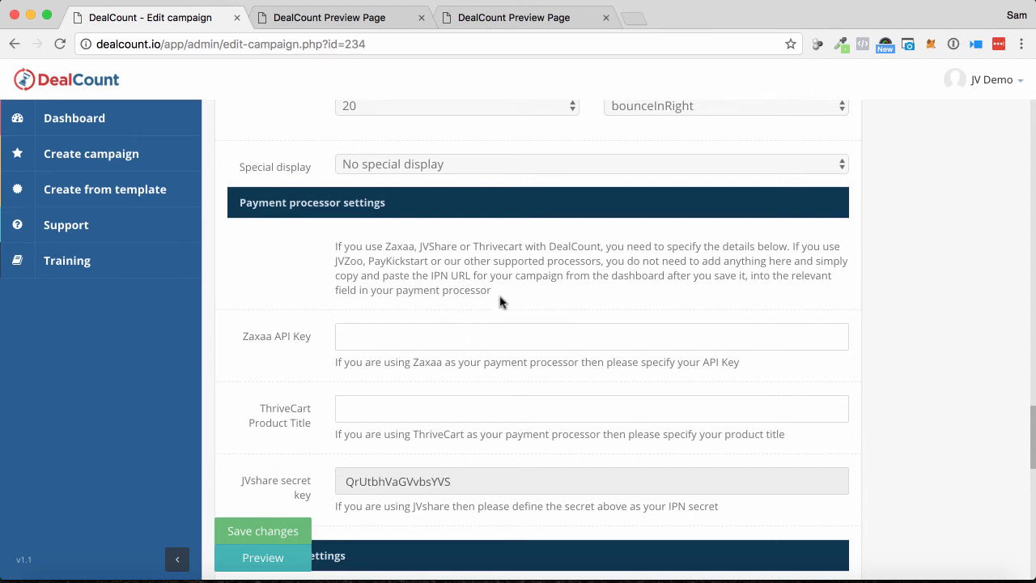
pyautogui.scroll(-5, 501, 302)
pyautogui.scroll(-3, 501, 302)
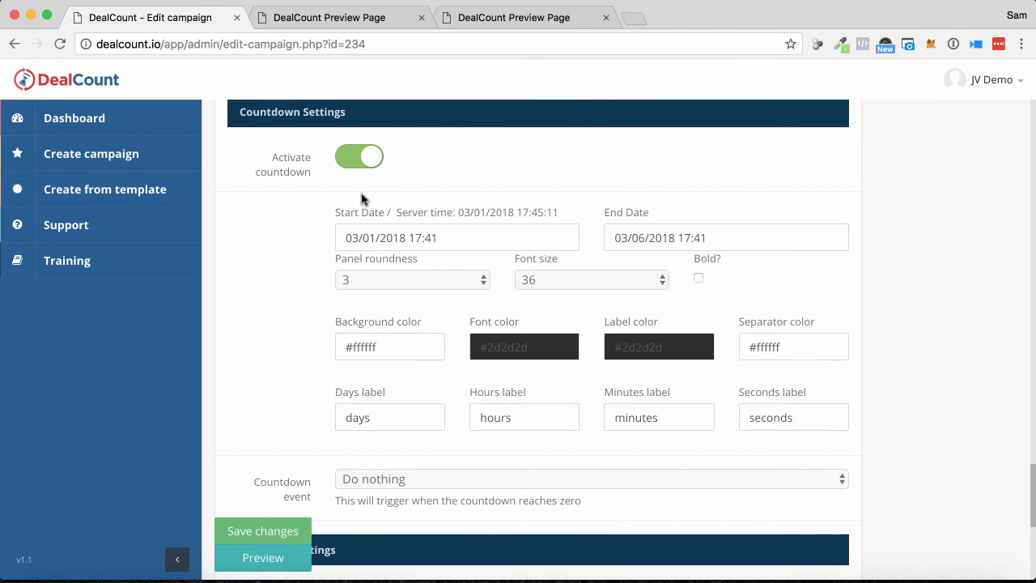
pyautogui.click(361, 237)
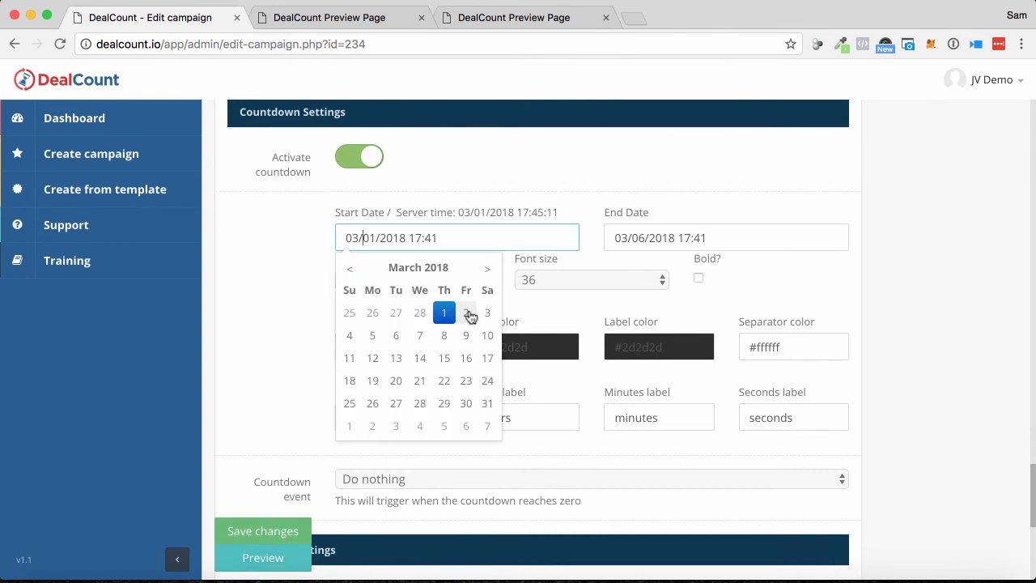
pyautogui.click(469, 316)
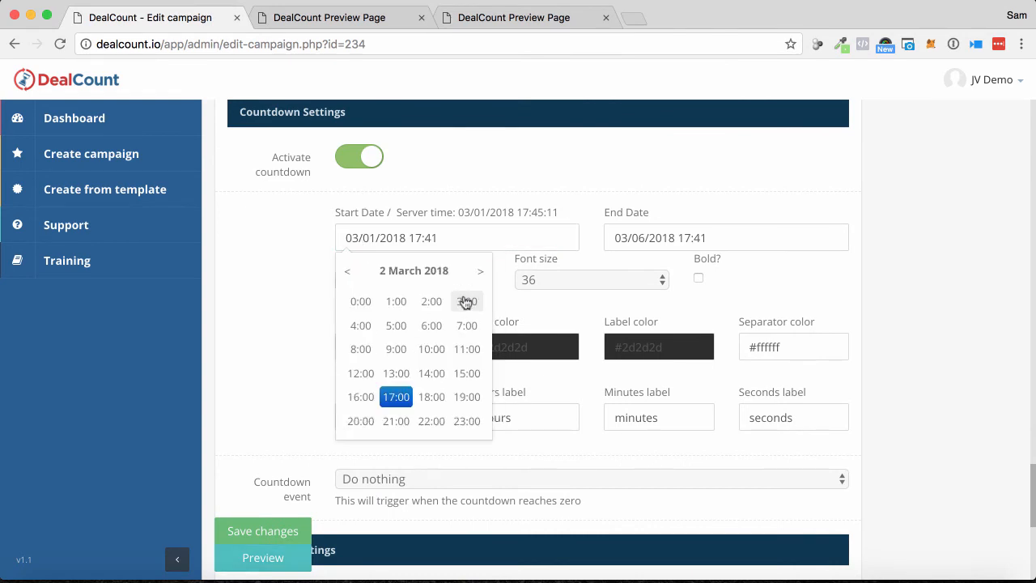
pyautogui.click(431, 394)
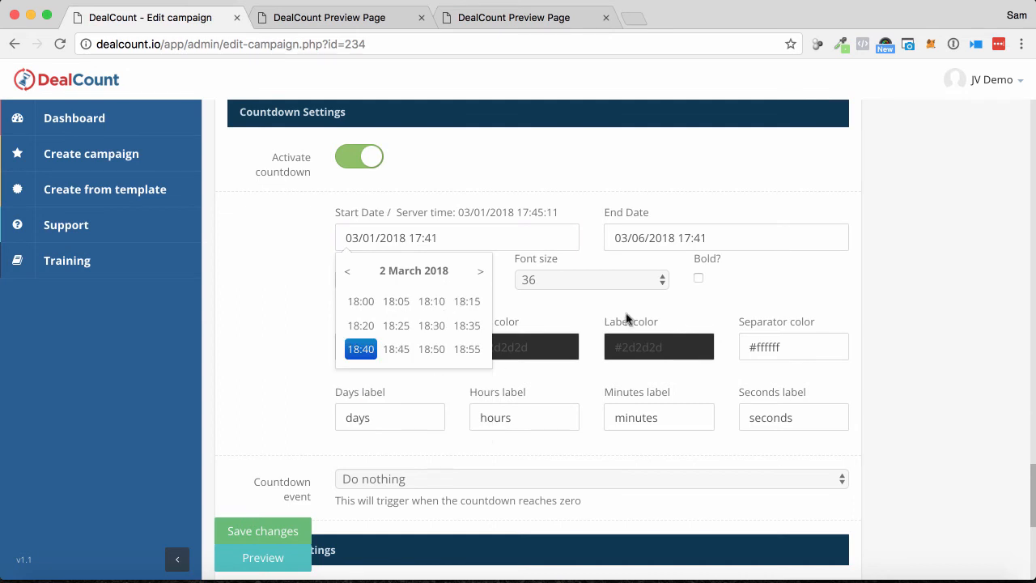
pyautogui.click(676, 234)
pyautogui.click(456, 235)
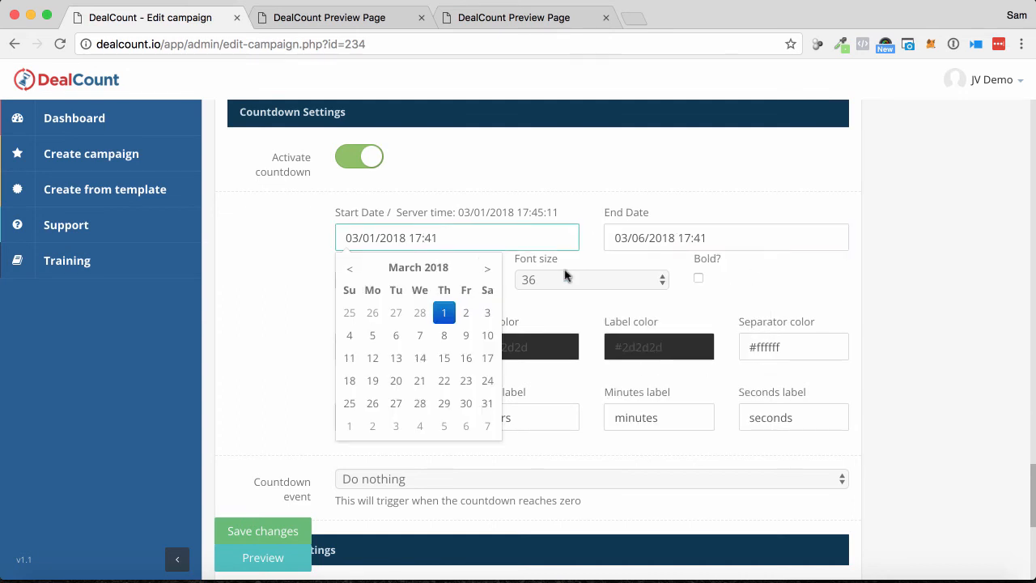
pyautogui.click(444, 312)
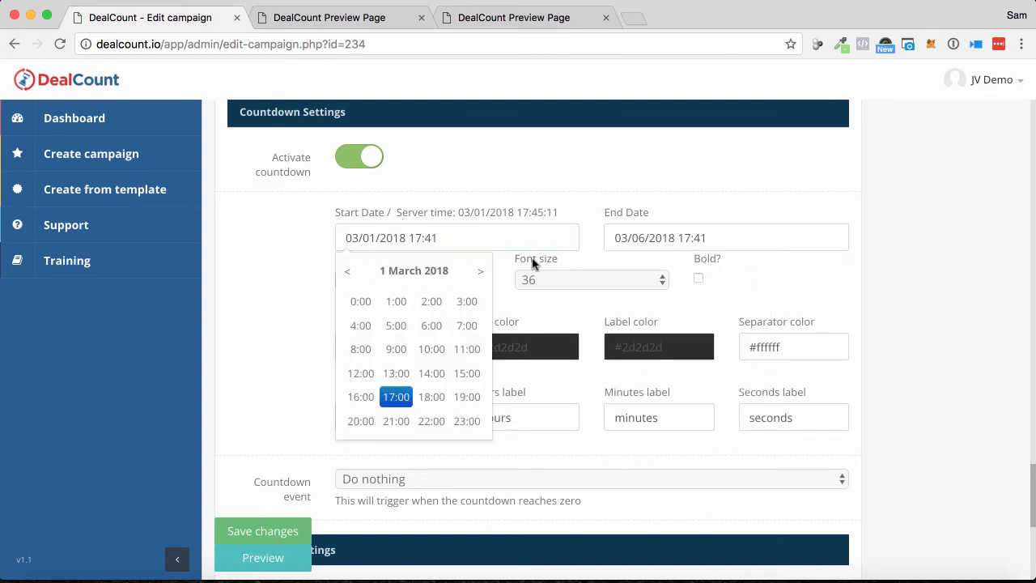
pyautogui.click(653, 185)
# Set the countdown's end date to 3 March 2018 at 03:00
pyautogui.click(659, 235)
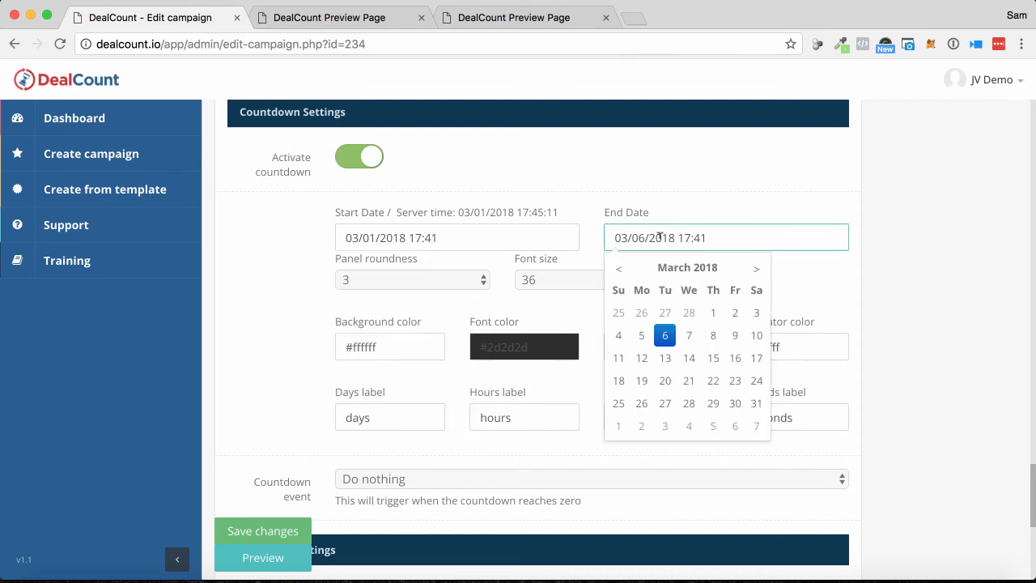
pyautogui.click(755, 313)
pyautogui.click(736, 302)
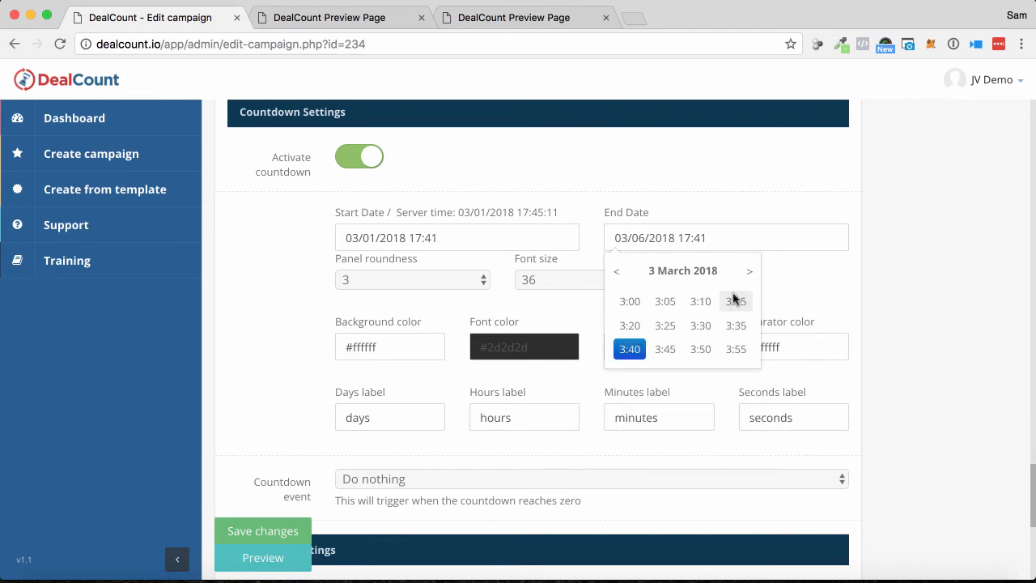
pyautogui.click(630, 306)
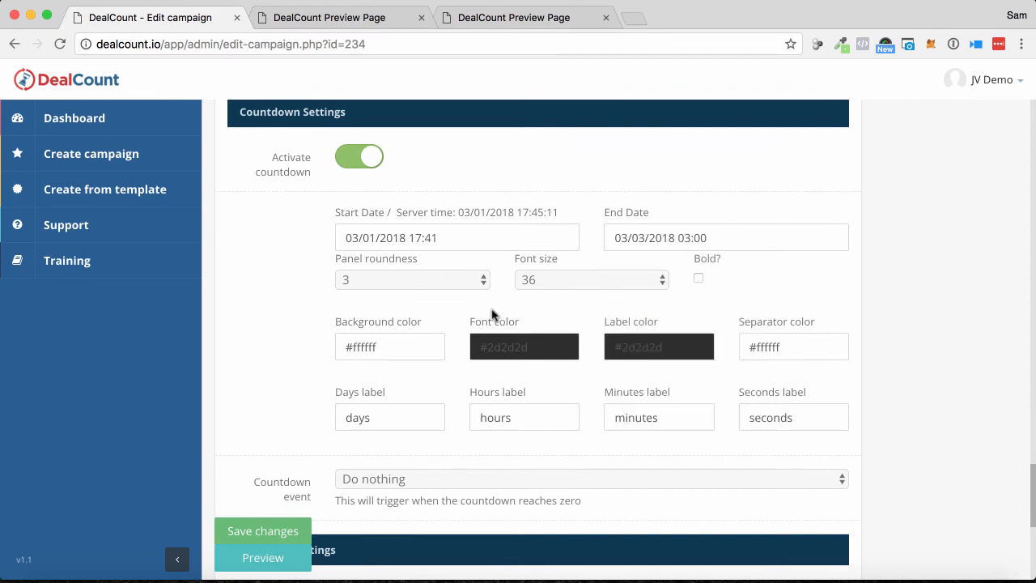
# Review the available countdown event options, keeping Do nothing for when the countdown reaches zero
pyautogui.scroll(-3, 486, 365)
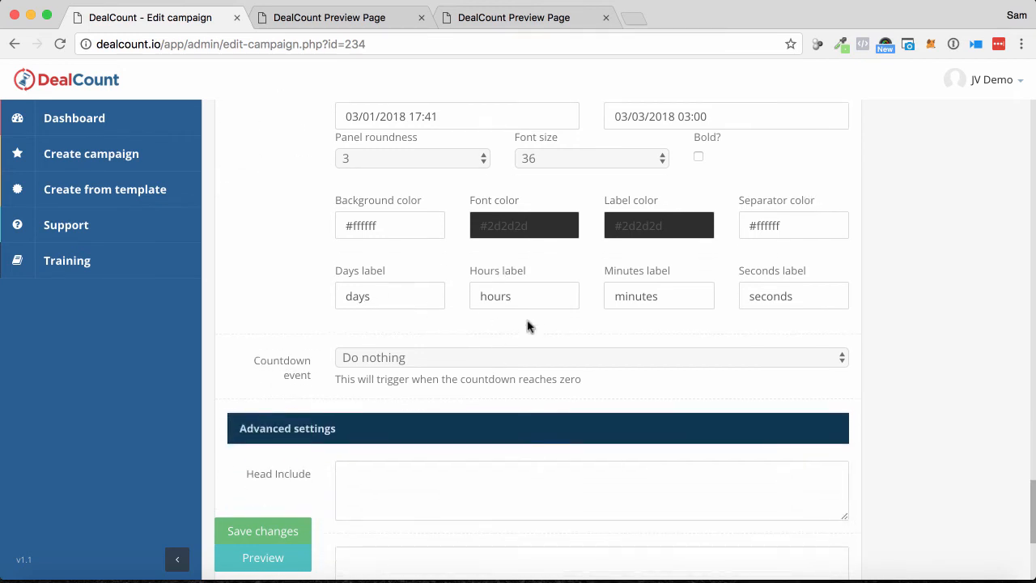
pyautogui.click(677, 361)
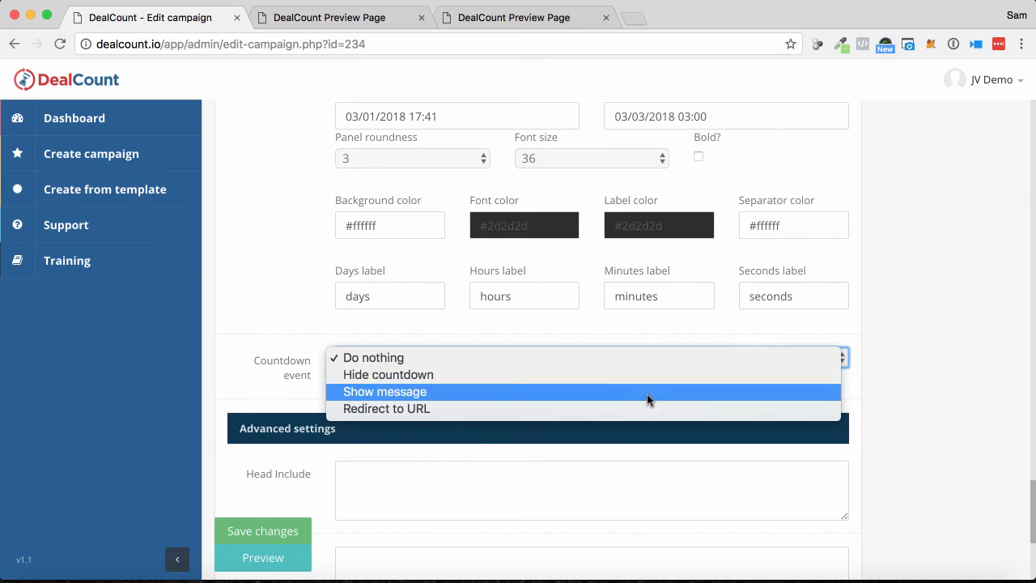
pyautogui.click(976, 374)
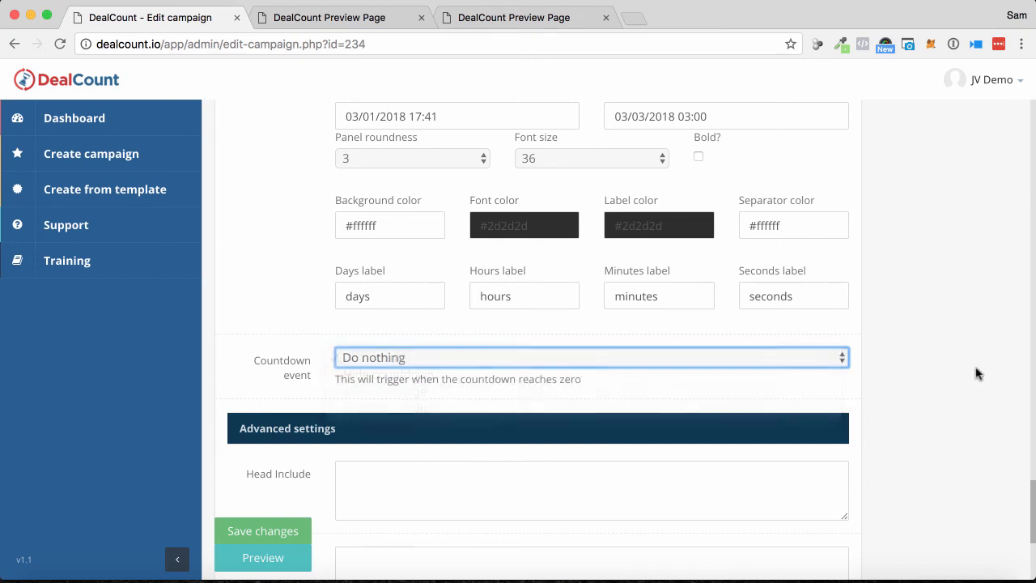
# Examine the advanced settings for Head Include, Body Include, Custom CSS and the campaign URL
pyautogui.scroll(-4, 976, 374)
pyautogui.scroll(-2, 976, 374)
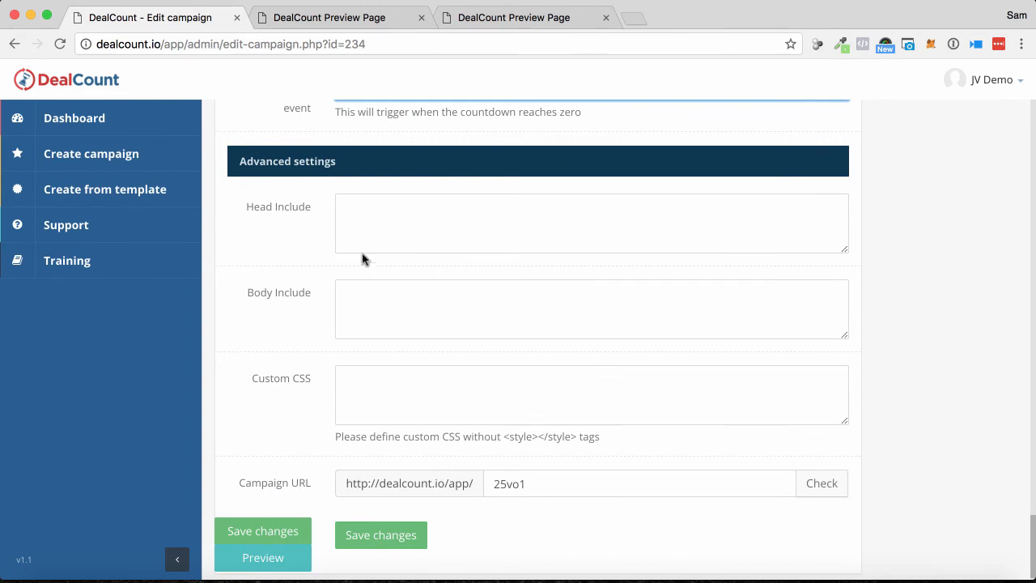
pyautogui.click(377, 208)
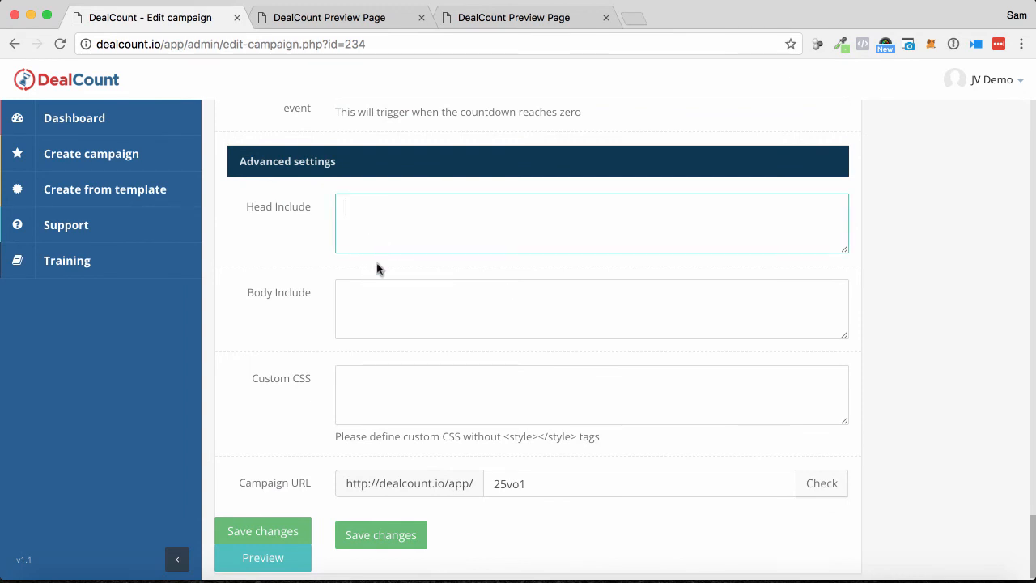
pyautogui.click(374, 287)
pyautogui.click(372, 384)
pyautogui.click(375, 312)
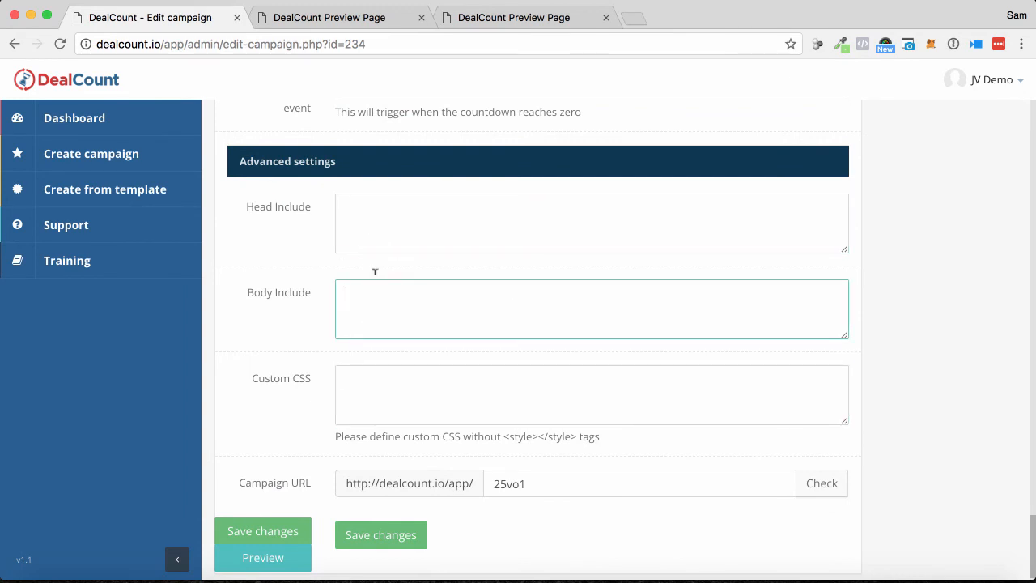
pyautogui.click(381, 229)
pyautogui.click(382, 295)
pyautogui.click(381, 233)
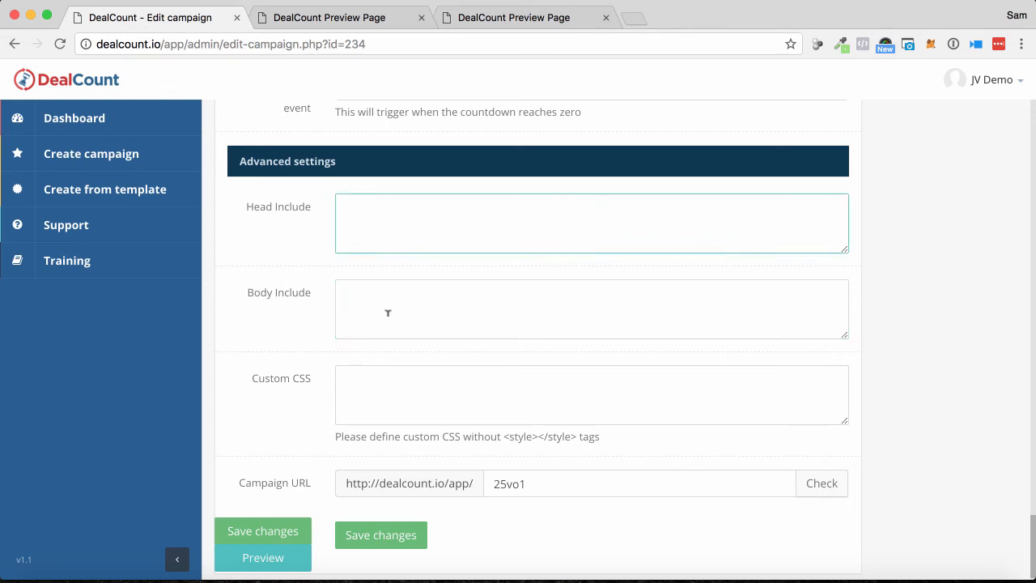
pyautogui.click(387, 313)
pyautogui.click(384, 240)
pyautogui.scroll(-1, 412, 368)
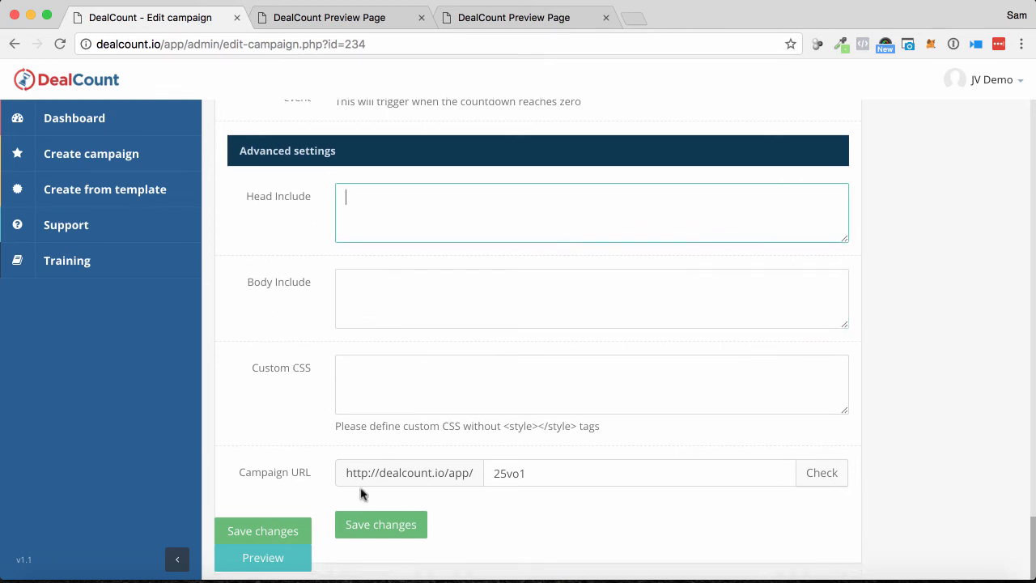
# Save the campaign changes, preview the overlay with its countdown, and close that preview
pyautogui.click(274, 531)
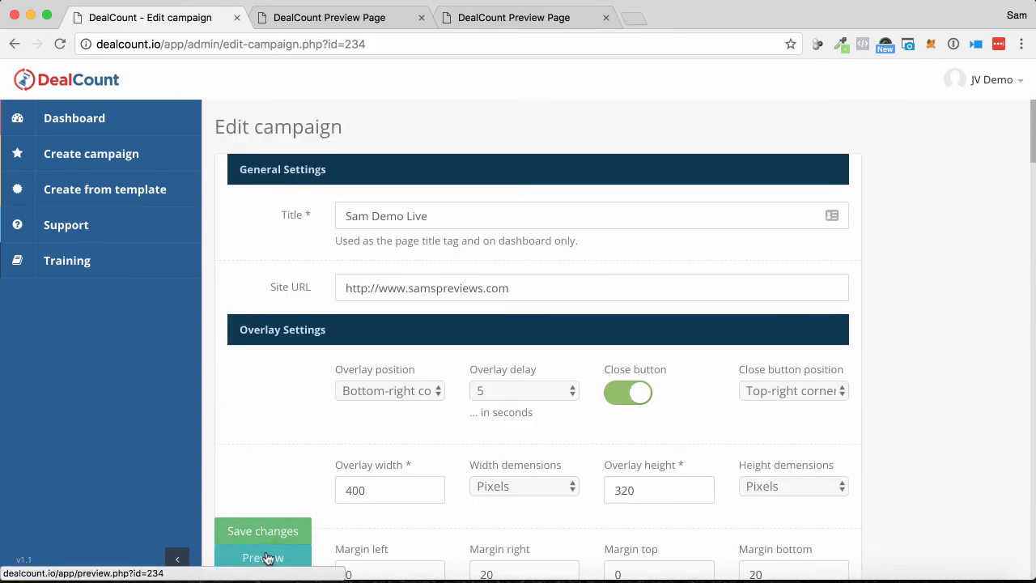
pyautogui.click(267, 557)
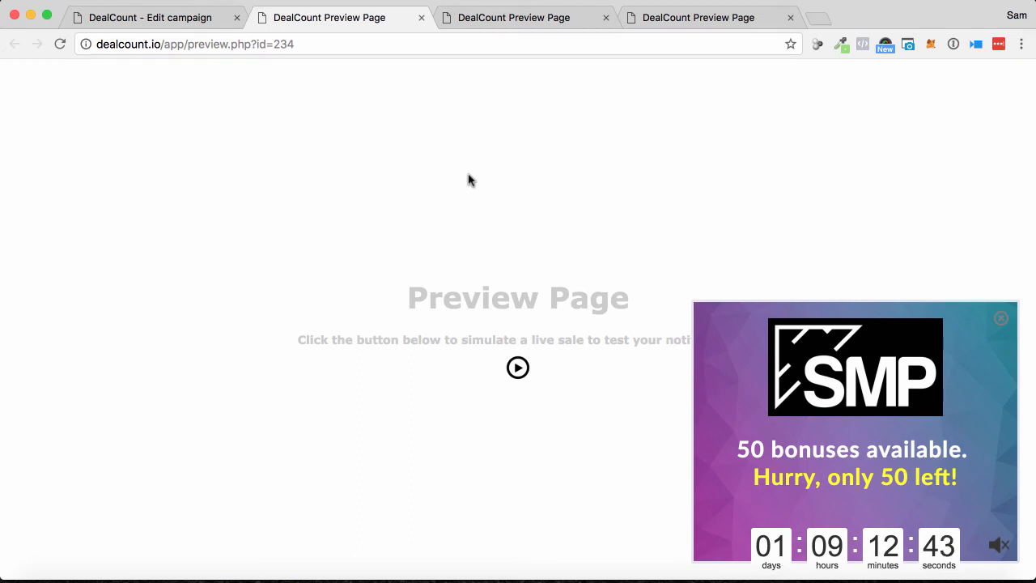
pyautogui.click(421, 18)
# Save the campaign again and go to the dashboard's list of campaigns
pyautogui.scroll(-2, 346, 365)
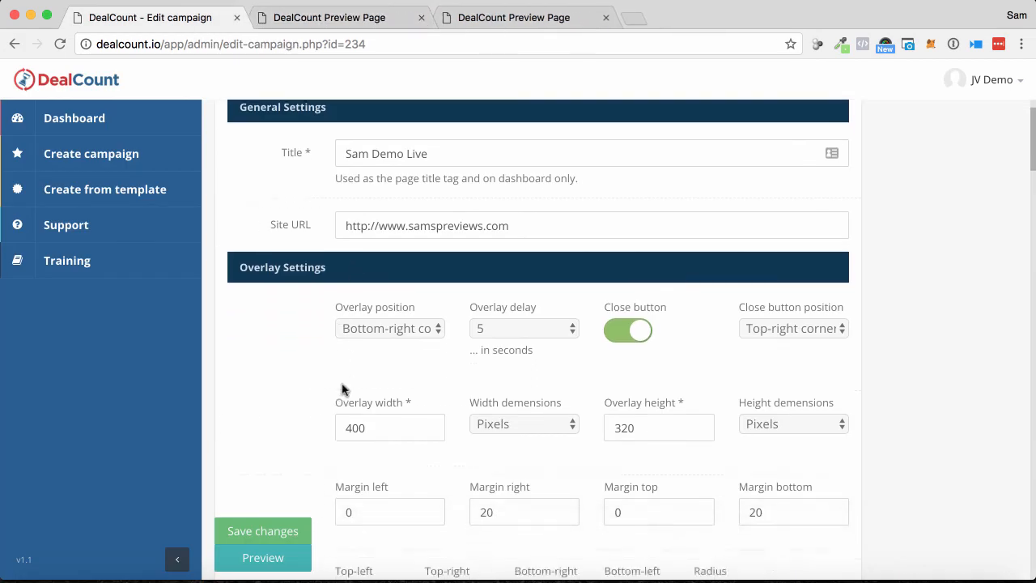
pyautogui.scroll(-2, 341, 389)
pyautogui.click(273, 534)
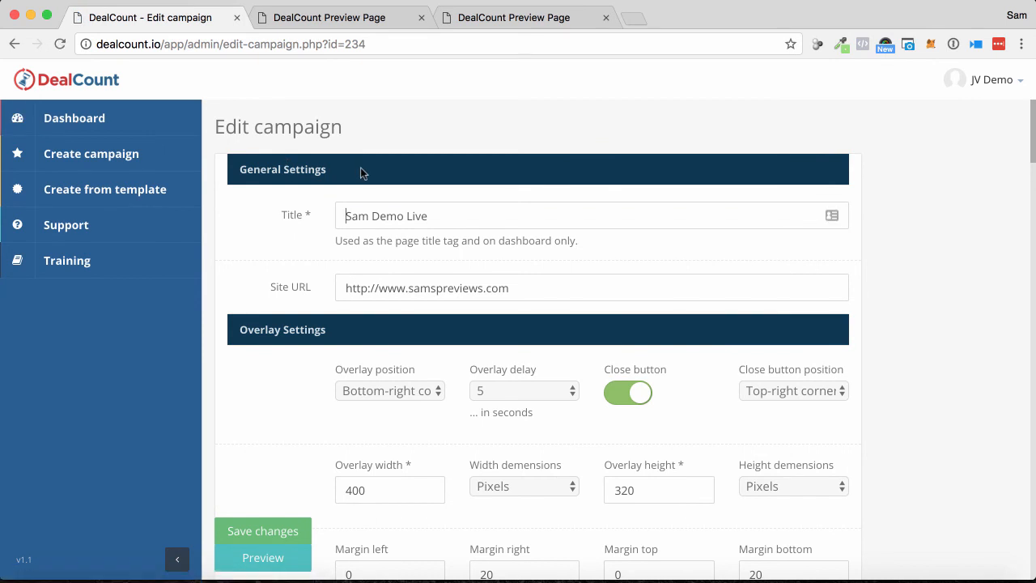
pyautogui.click(106, 119)
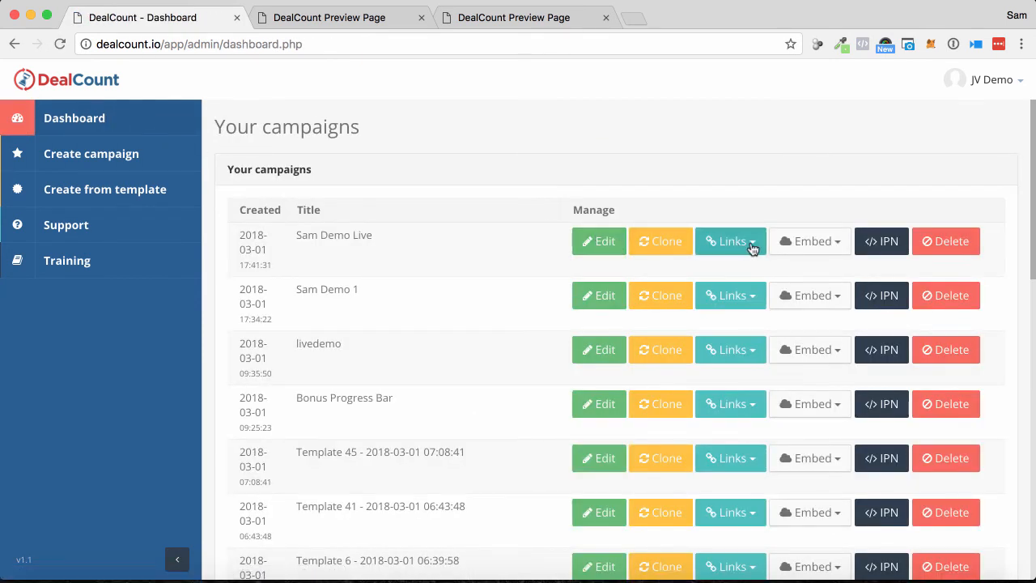
# Review the embed code choices and the link options, including the IPN URL, for the newest campaign
pyautogui.click(883, 243)
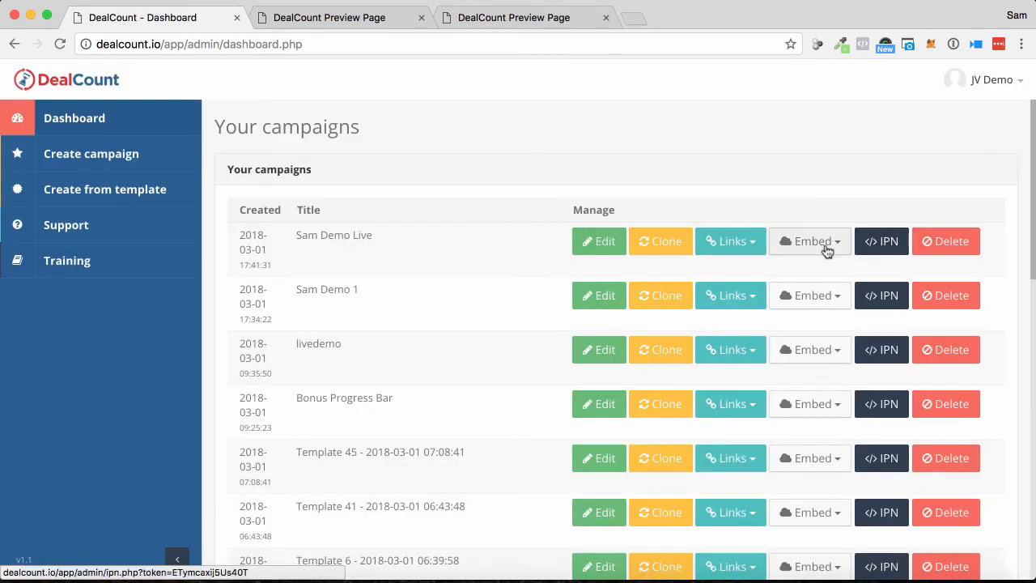
pyautogui.click(838, 246)
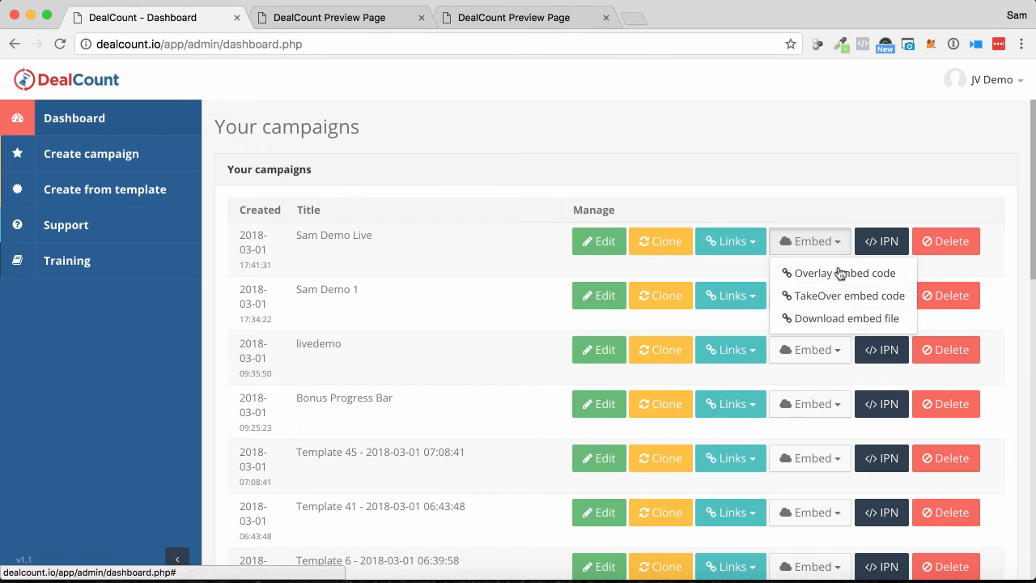
pyautogui.click(785, 217)
pyautogui.click(750, 241)
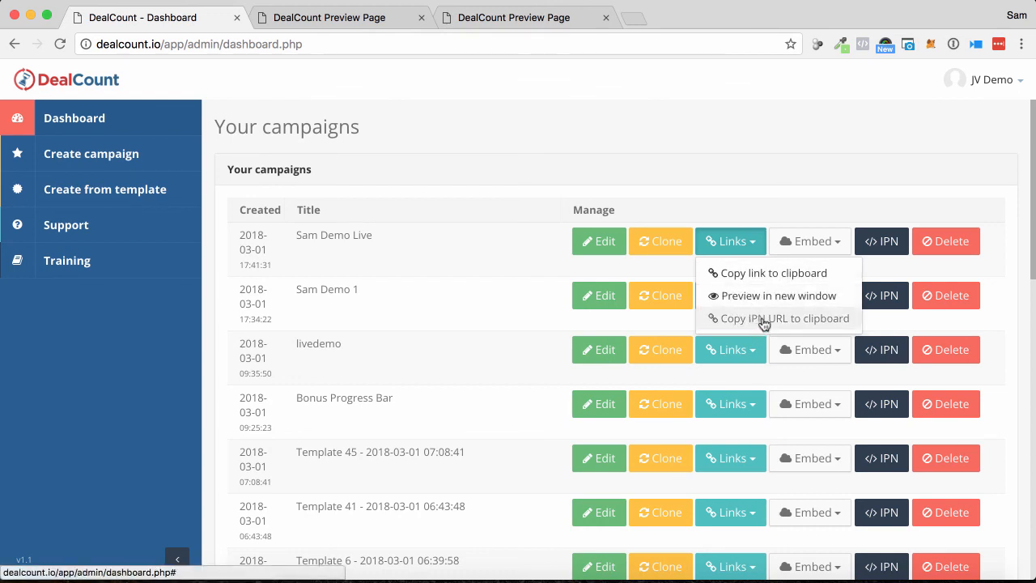
pyautogui.click(809, 184)
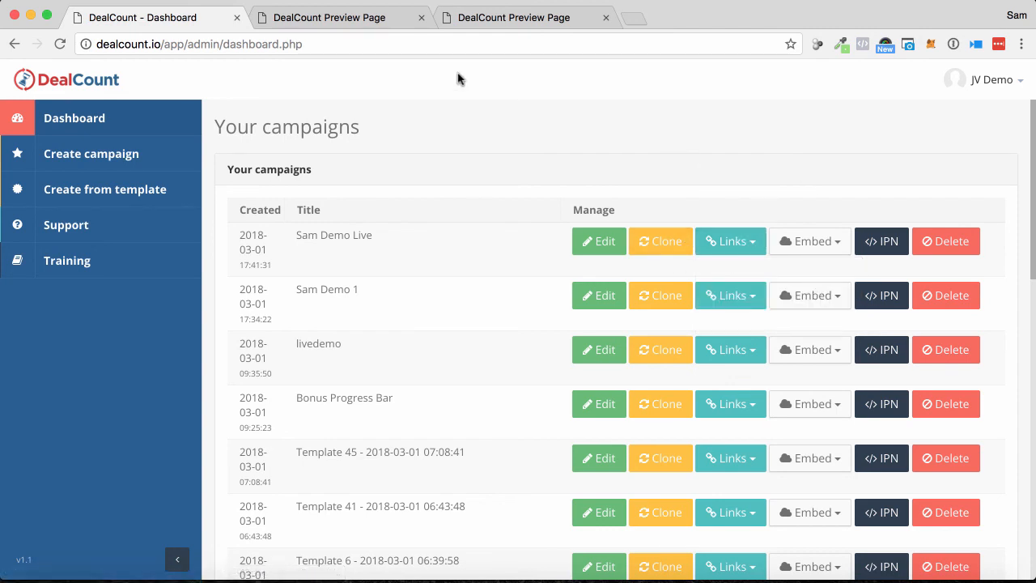
# Switch to the open preview page of the campaign to view its overlay
pyautogui.click(362, 19)
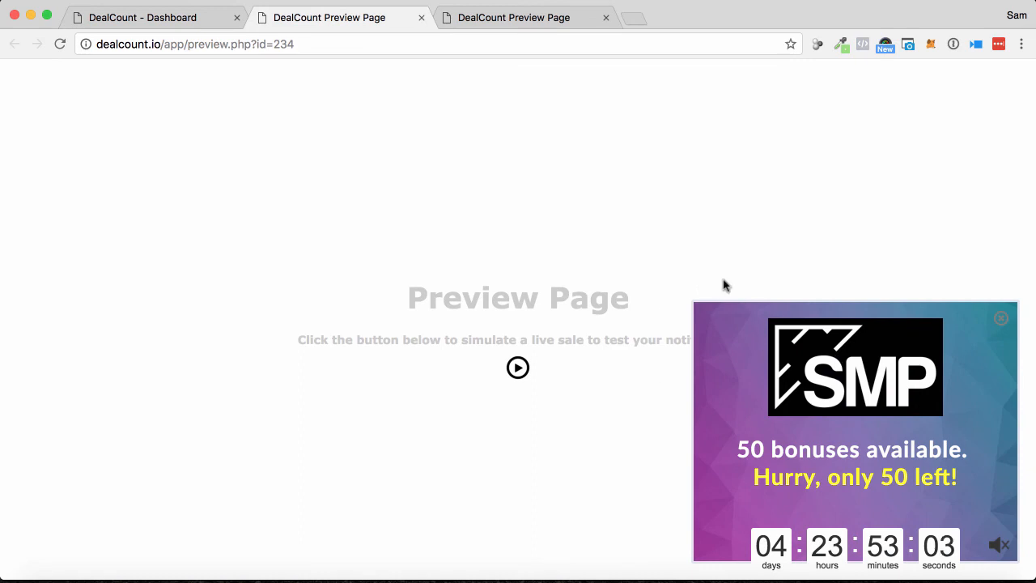